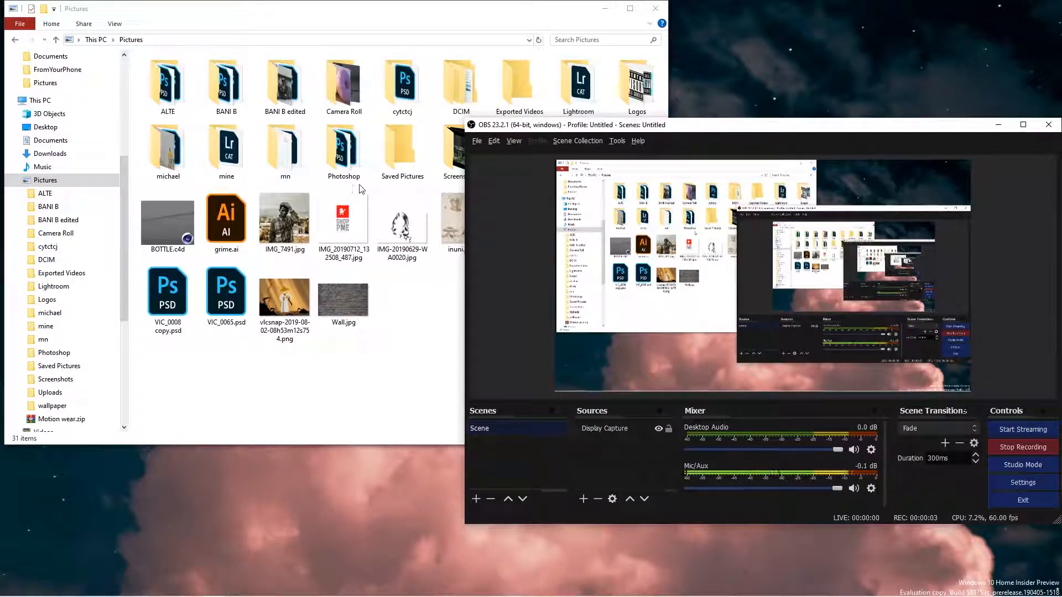
# Bring the Pictures folder window to the front and open its Uploads folder
pyautogui.click(384, 313)
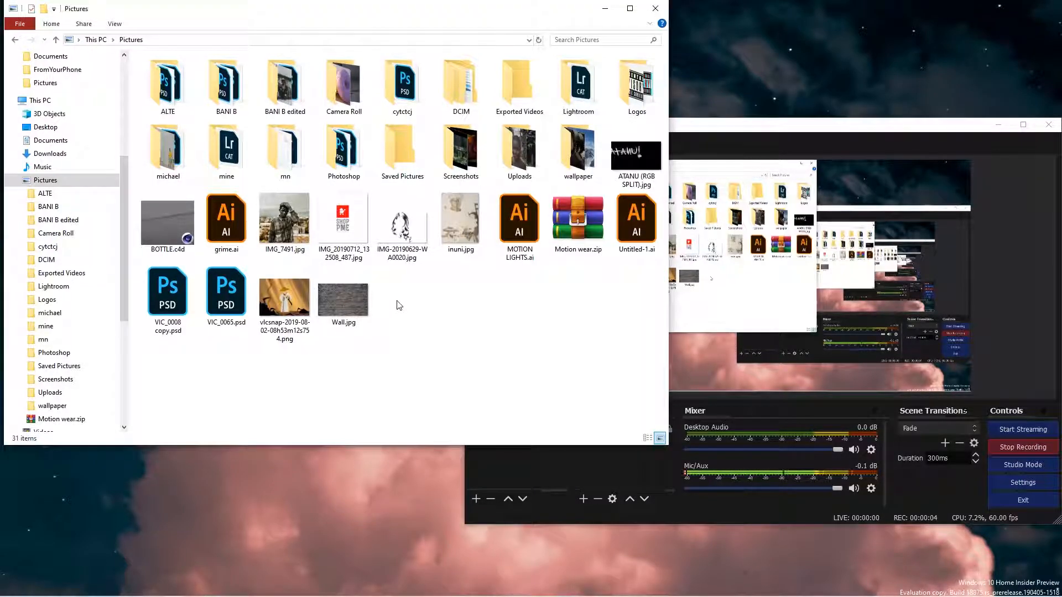
pyautogui.click(520, 151)
pyautogui.doubleClick(528, 169)
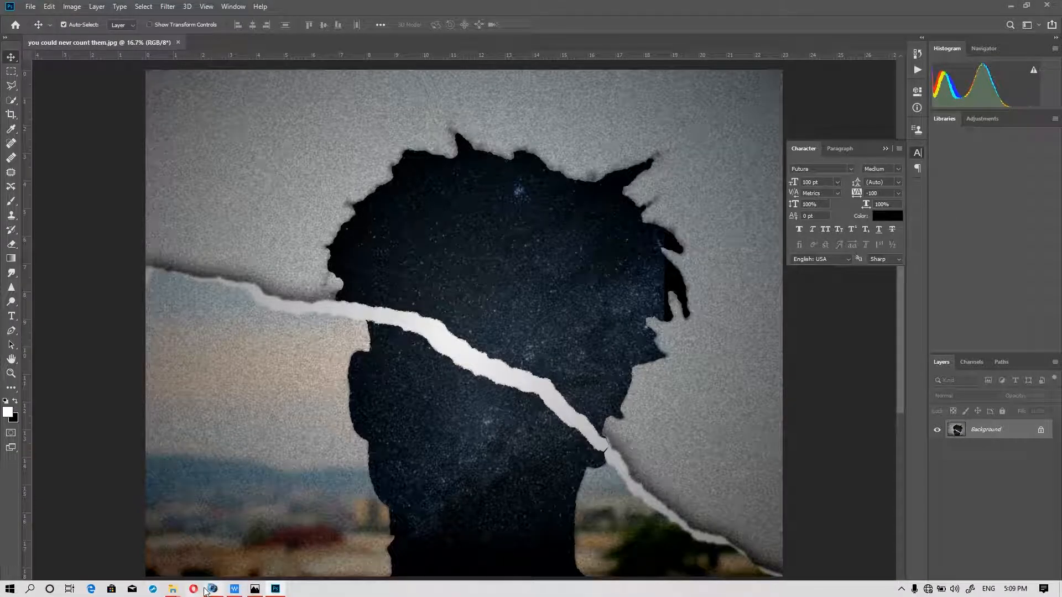
# Browse from This PC through Downloads and ELEMENT to the SCANLINE by freeject.net folder
pyautogui.moveTo(173, 589)
pyautogui.click(143, 556)
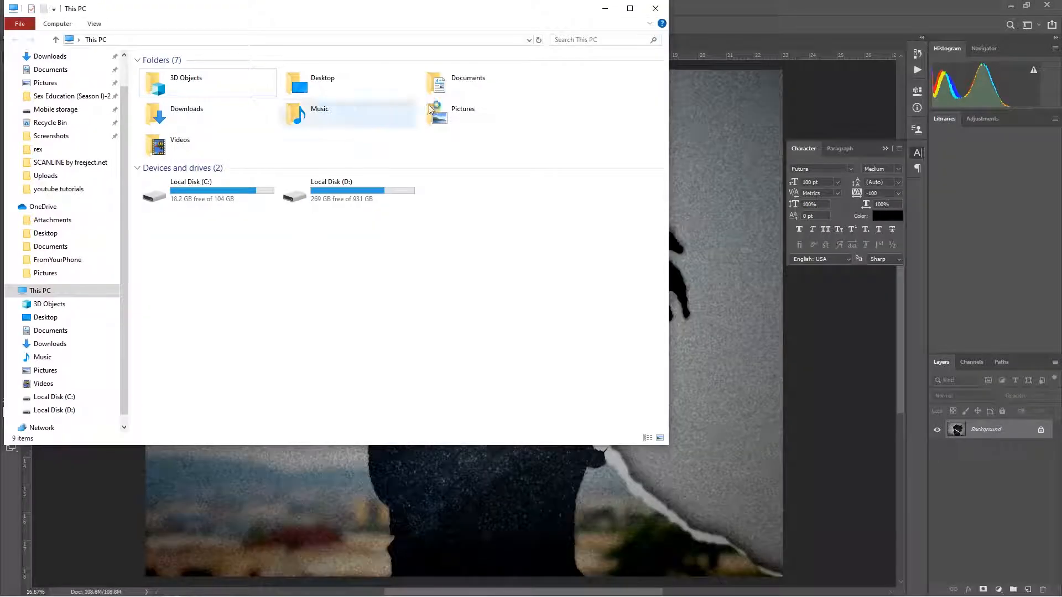
pyautogui.doubleClick(187, 119)
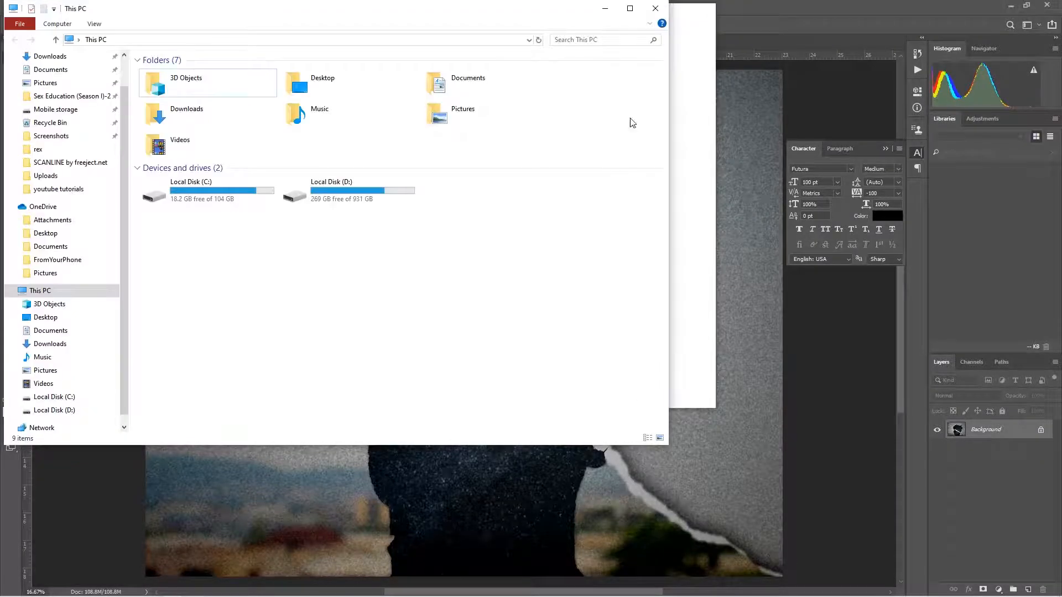
pyautogui.doubleClick(171, 119)
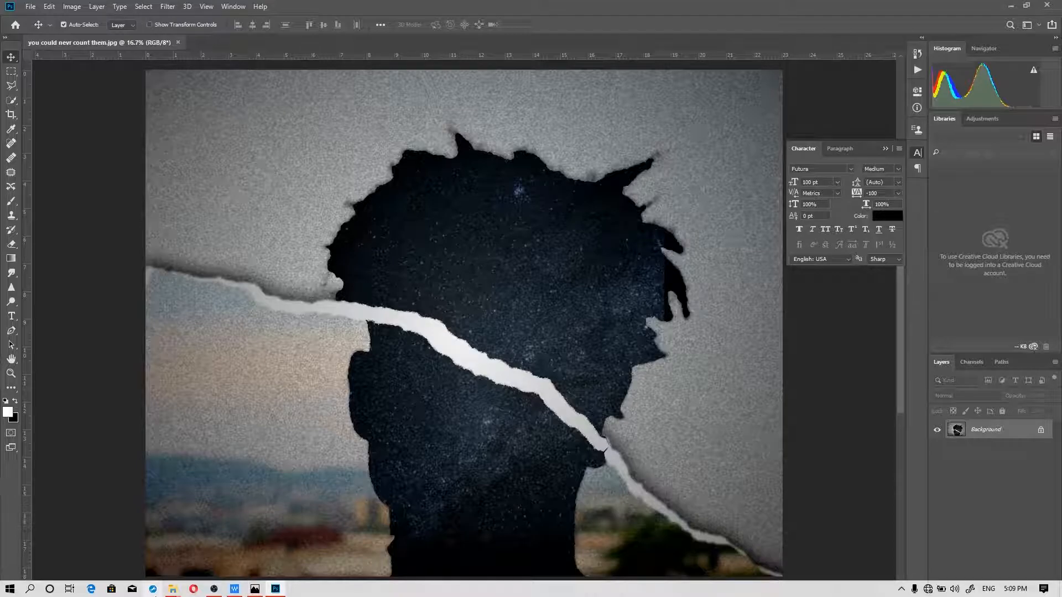
pyautogui.moveTo(173, 588)
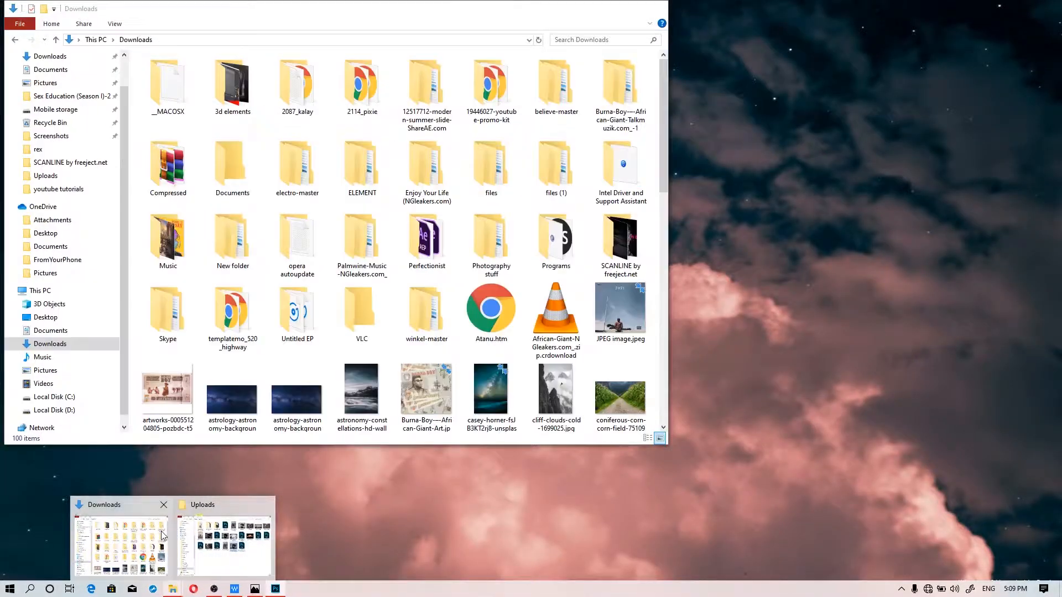
pyautogui.click(140, 536)
pyautogui.doubleClick(362, 166)
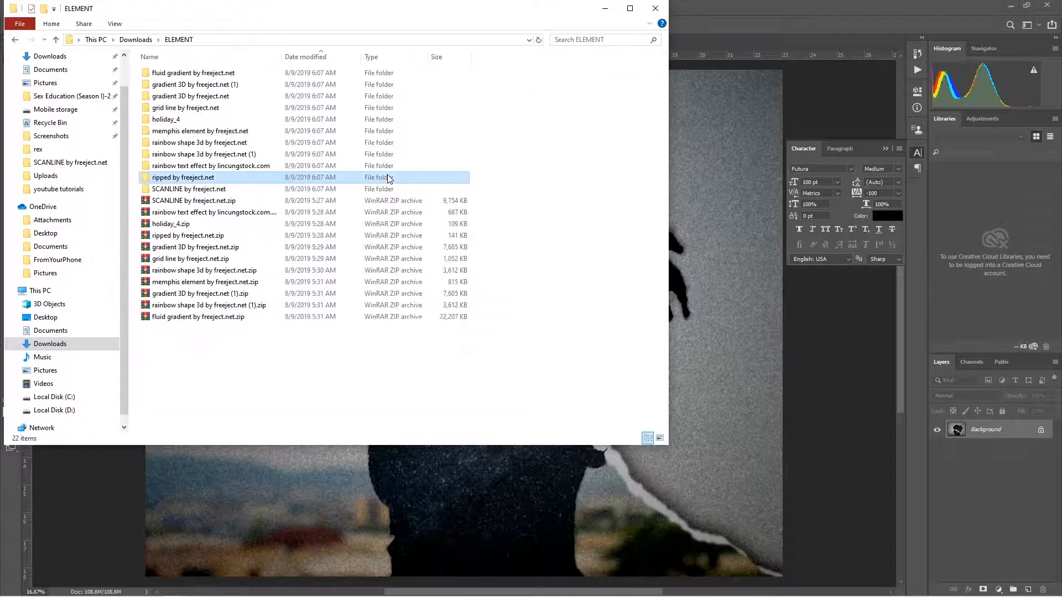
pyautogui.doubleClick(355, 197)
# Preview the SCANLINE 1 to SCANLINE 5 images, and close the image viewer
pyautogui.click(294, 104)
pyautogui.doubleClick(294, 98)
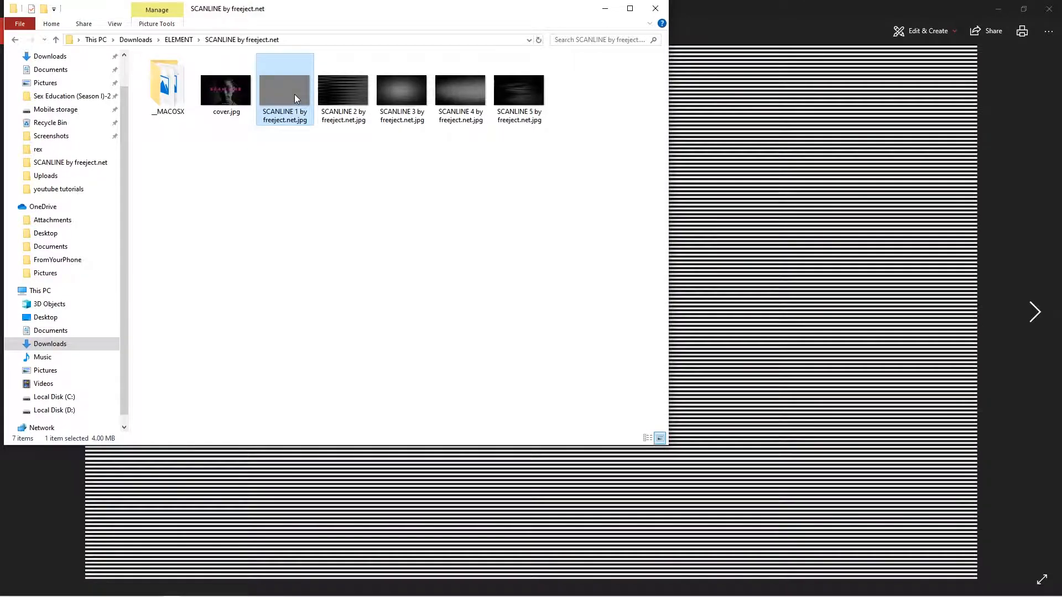
pyautogui.click(759, 194)
pyautogui.press('Right')
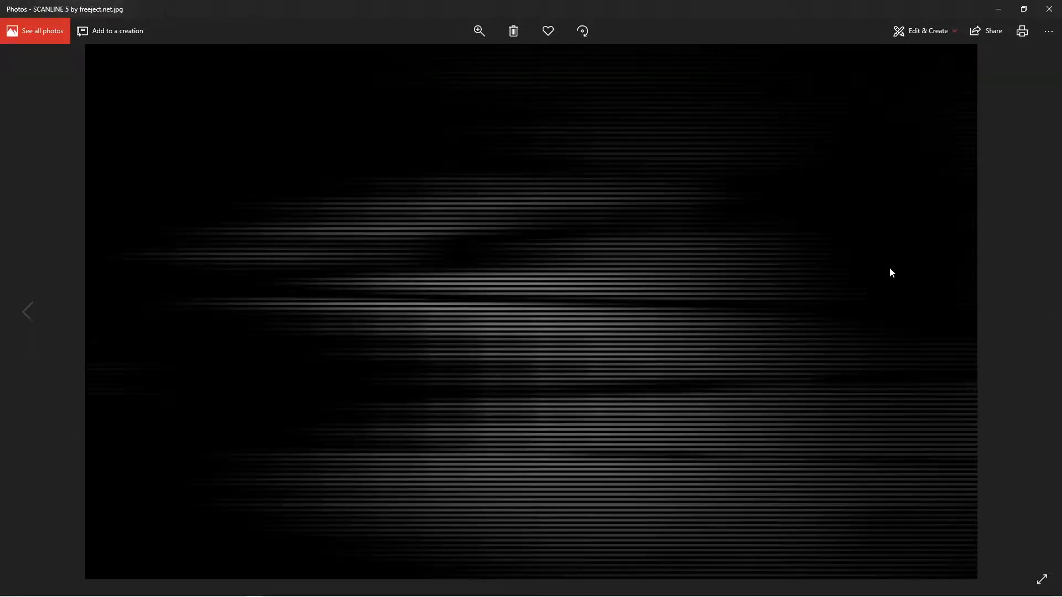
pyautogui.click(1053, 6)
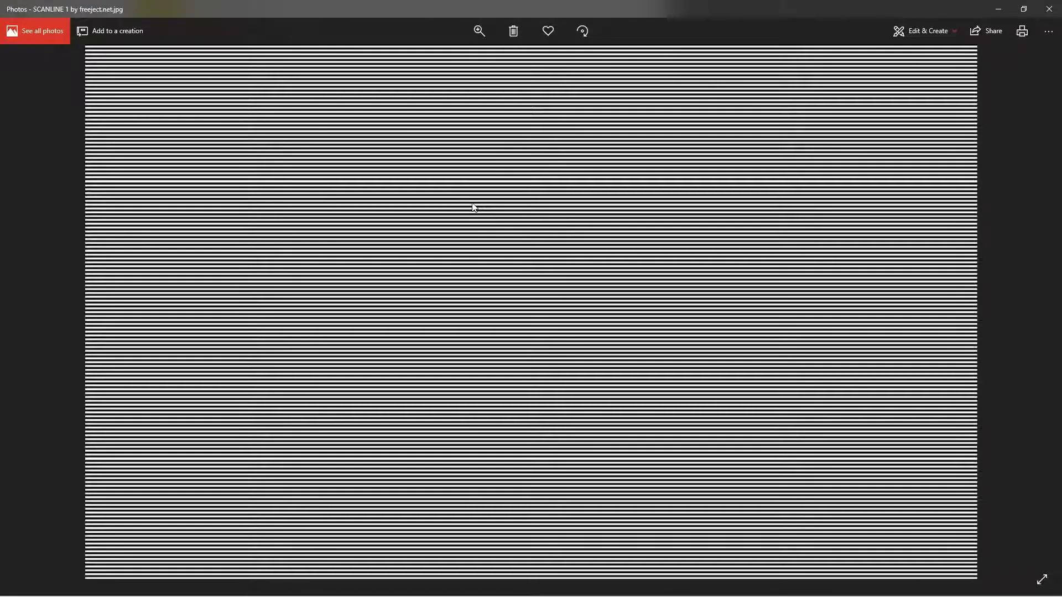
pyautogui.click(1050, 9)
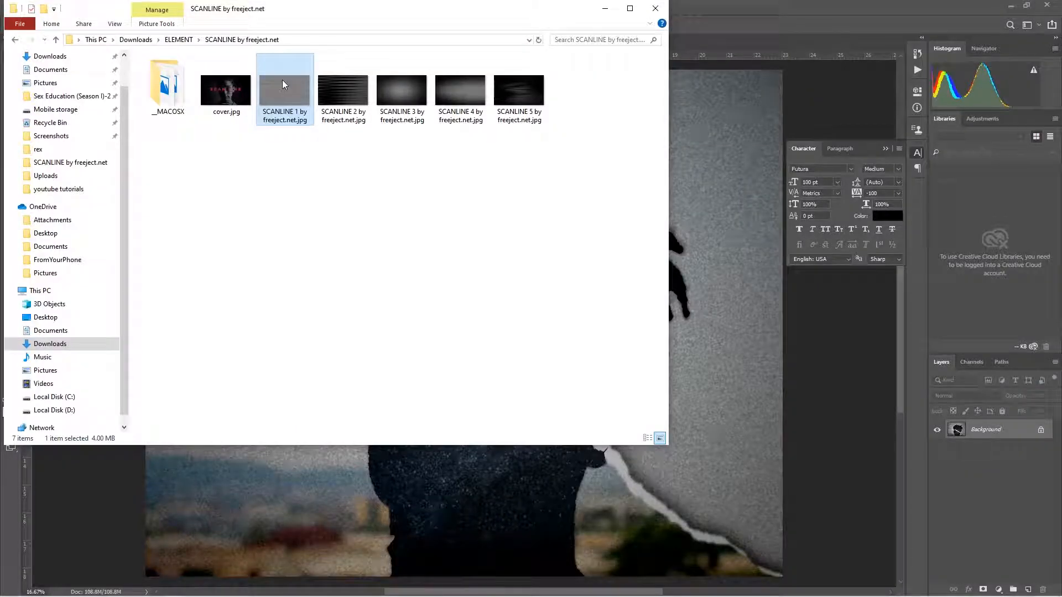
# Place the SCANLINE 1 image into the open Photoshop document and align it with the canvas's upper edge
pyautogui.click(695, 158)
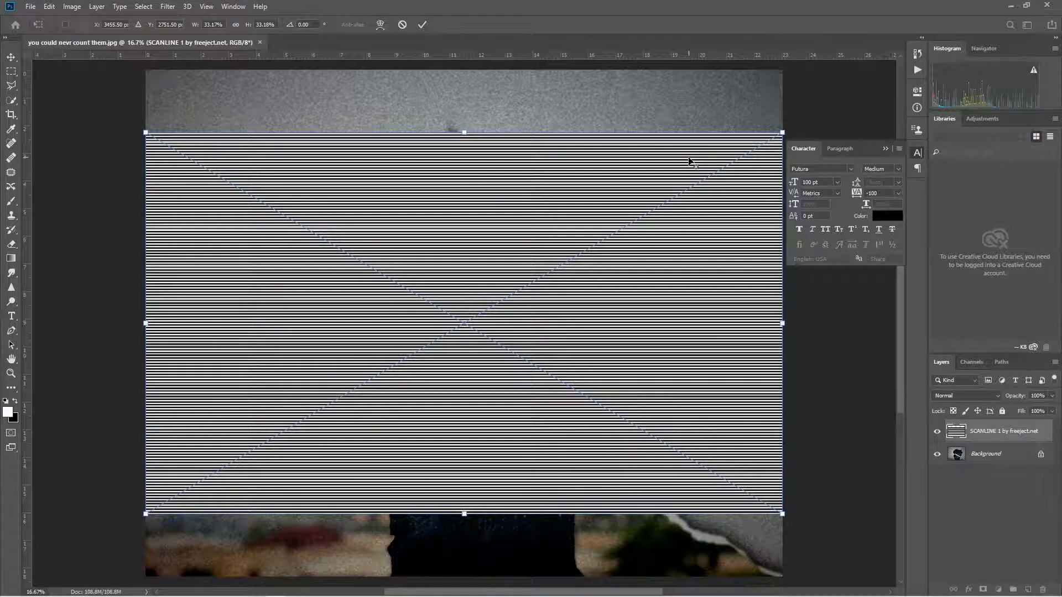
pyautogui.scroll(-4, 689, 161)
pyautogui.moveTo(682, 192); pyautogui.dragTo(685, 140)
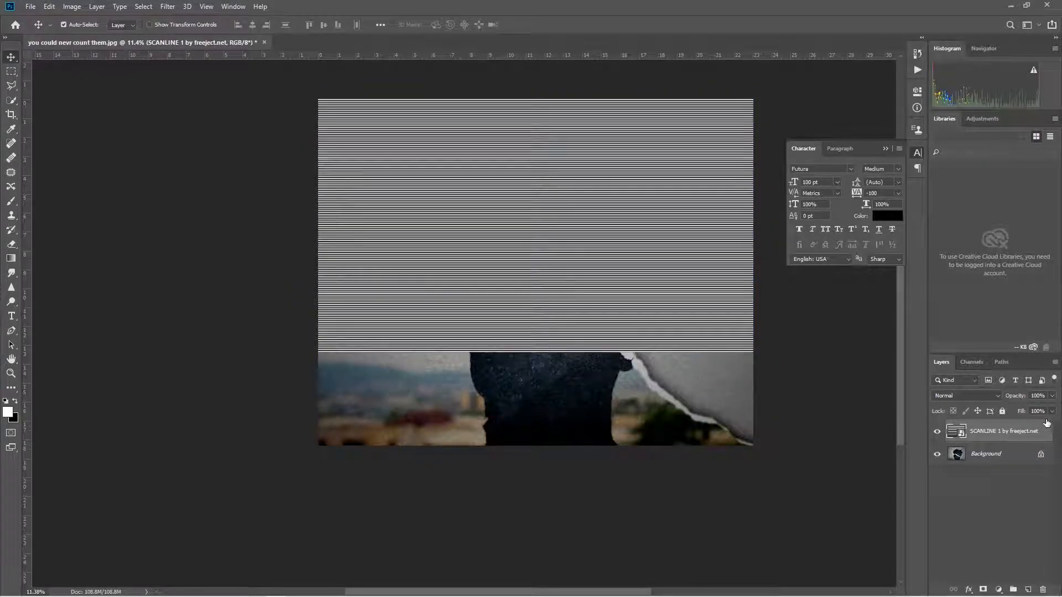
# Duplicate the SCANLINE 1 layer and move one of the two down to cover the rest of the canvas
pyautogui.hotkey('ctrl', 'j')
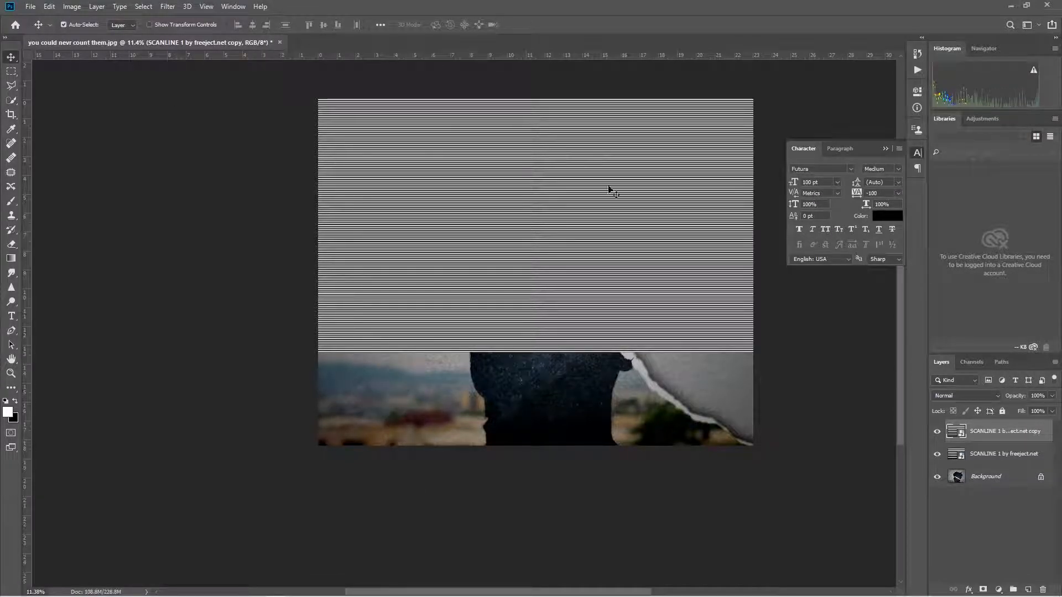
pyautogui.click(1010, 454)
pyautogui.moveTo(520, 285); pyautogui.dragTo(524, 365)
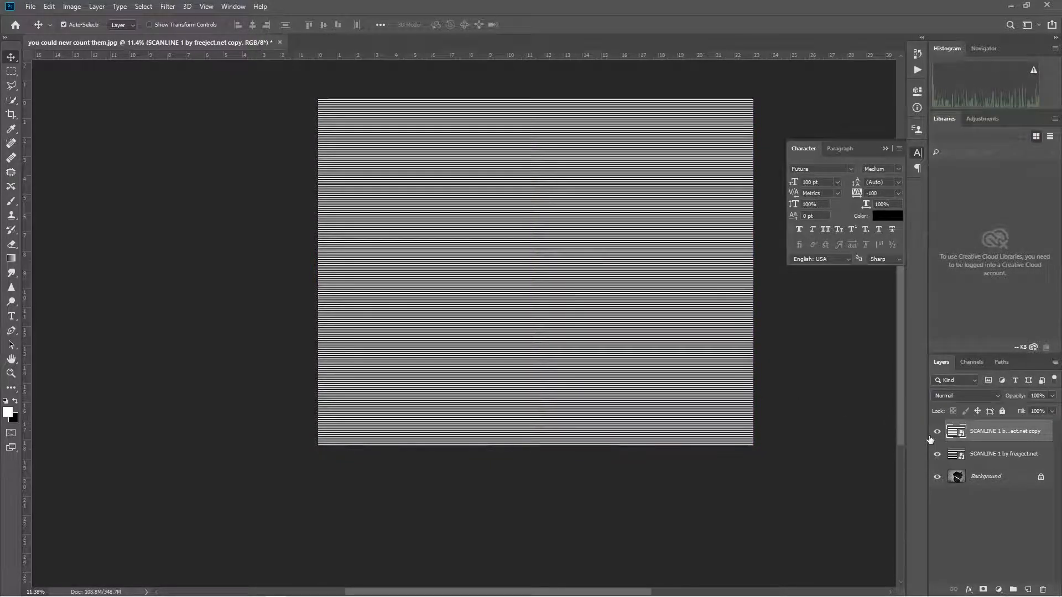
# Merge the two scanline layers into one and check the result by toggling its visibility
pyautogui.keyDown('shift'); pyautogui.click(1008, 457); pyautogui.keyUp('shift')
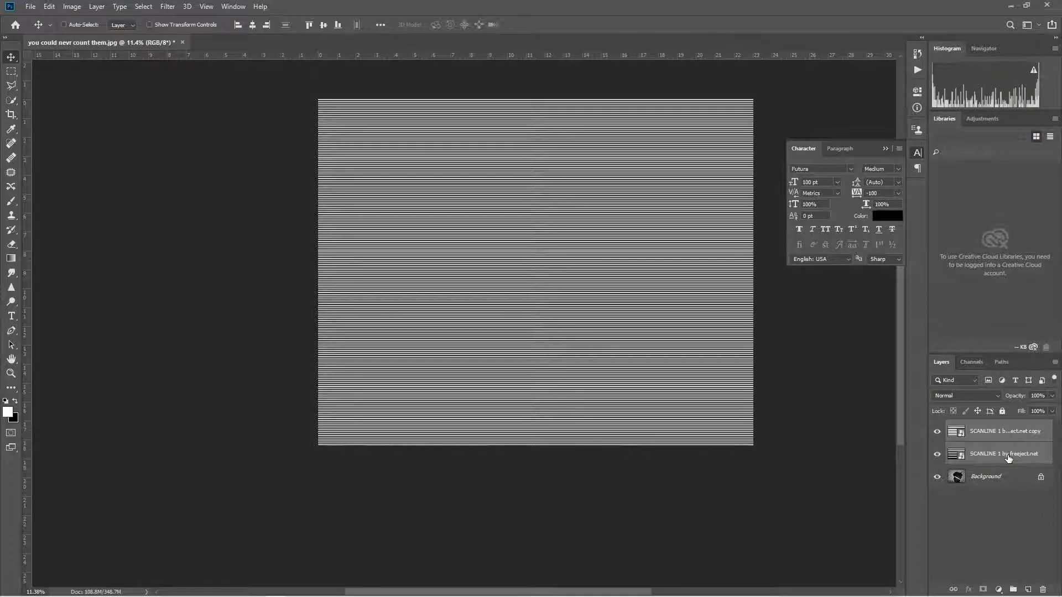
pyautogui.hotkey('ctrl', 'e')
pyautogui.click(940, 435)
pyautogui.click(940, 434)
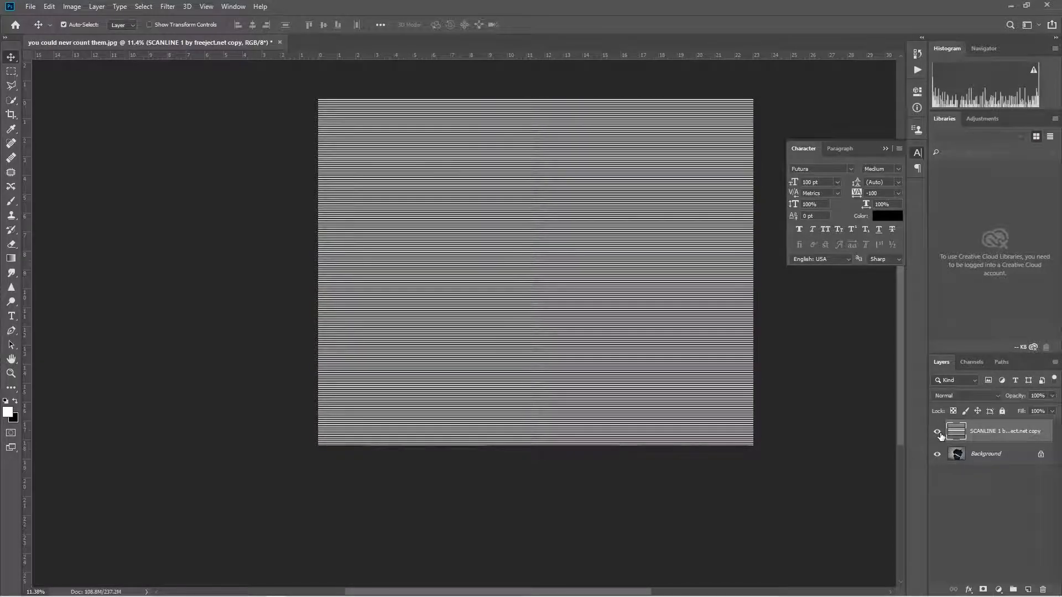
# Set the merged scanline layer's blend mode to Overlay and compare by toggling the Background layer's visibility
pyautogui.click(976, 400)
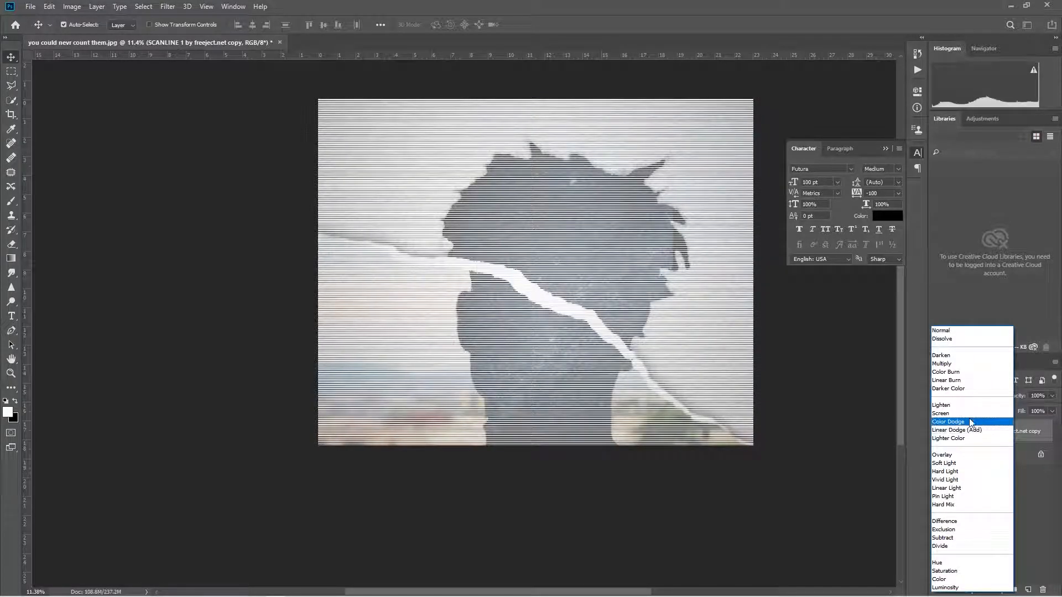
pyautogui.click(962, 455)
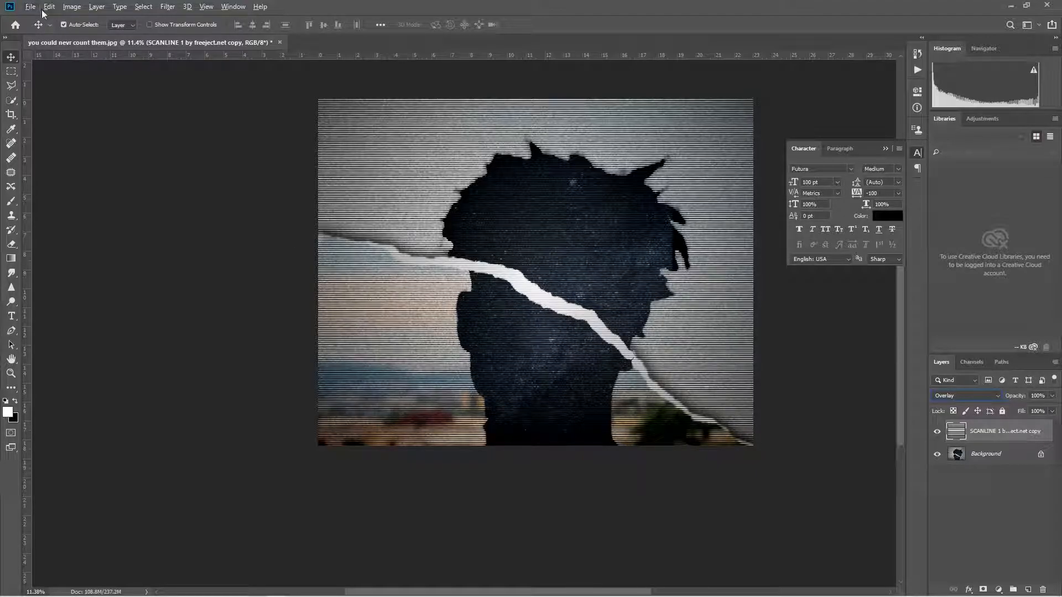
pyautogui.click(937, 454)
pyautogui.click(938, 454)
pyautogui.click(108, 180)
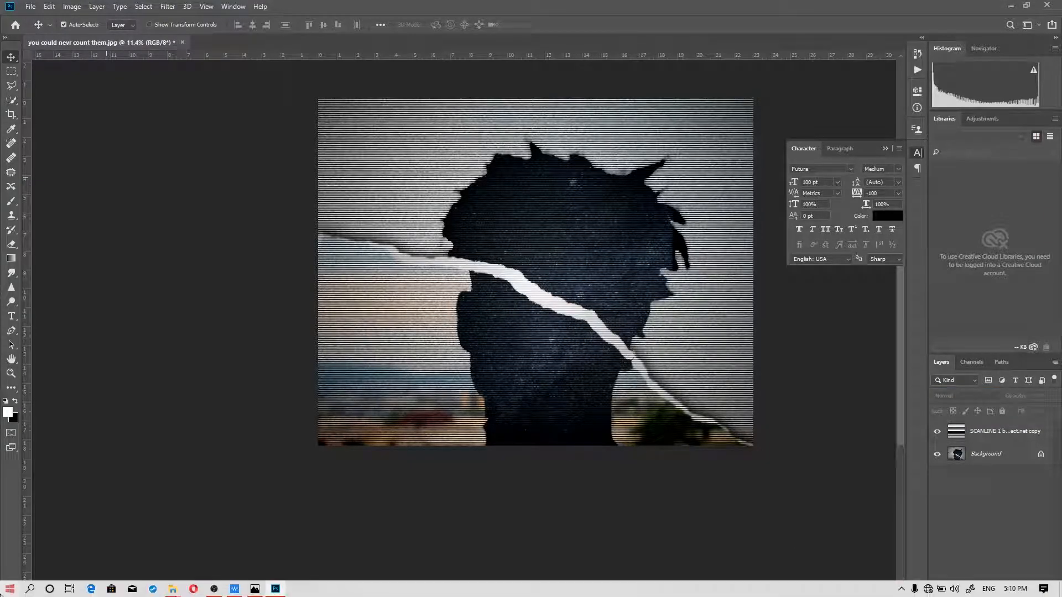
pyautogui.press('super')
pyautogui.press('super')
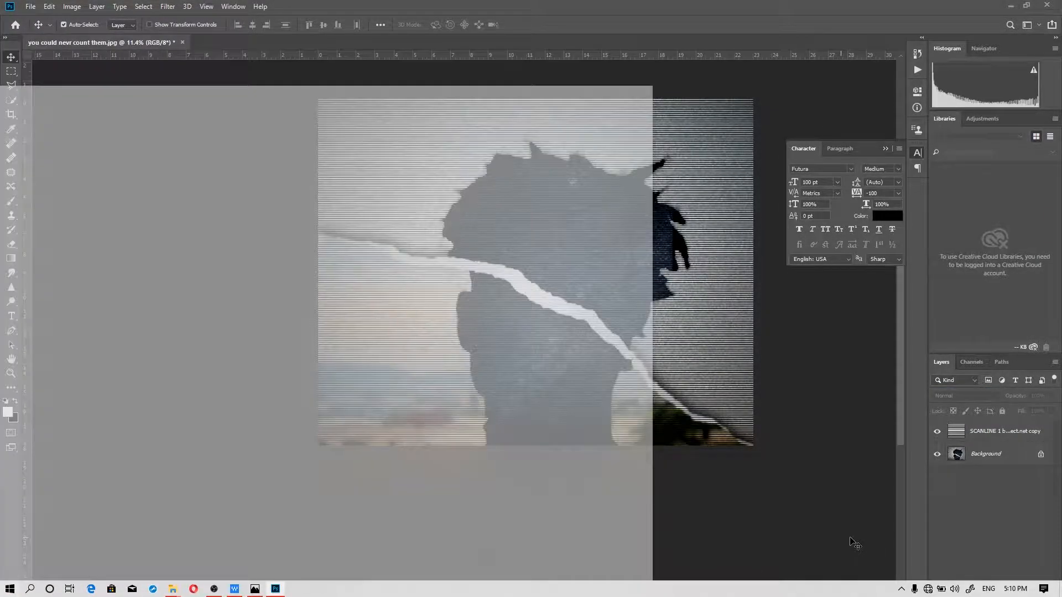
# Add a Curves adjustment layer above the scanlines and shape its RGB curve, pulling down the shadows and upper midtones
pyautogui.click(999, 589)
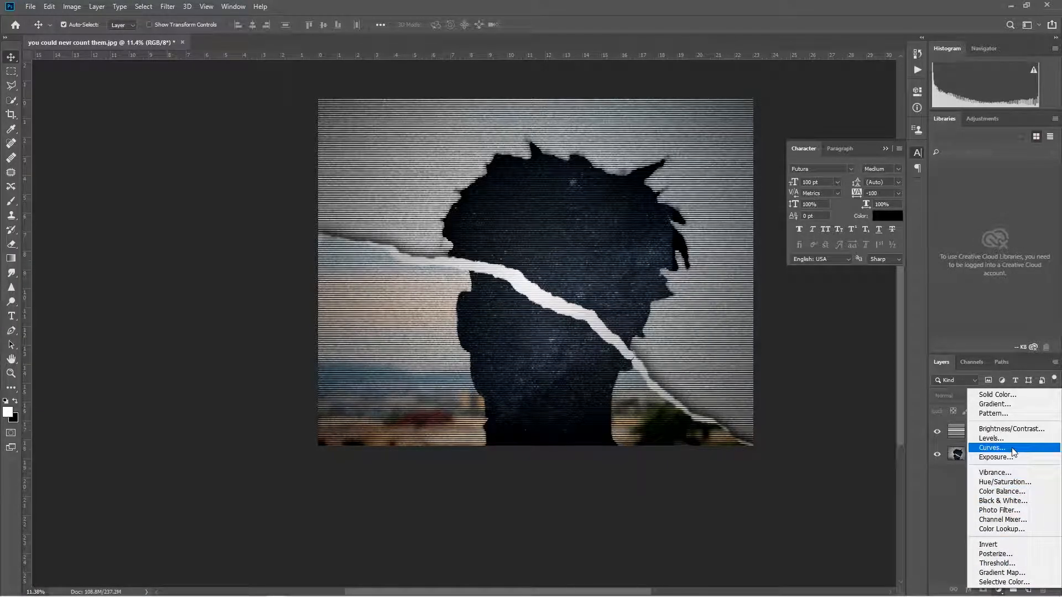
pyautogui.click(993, 447)
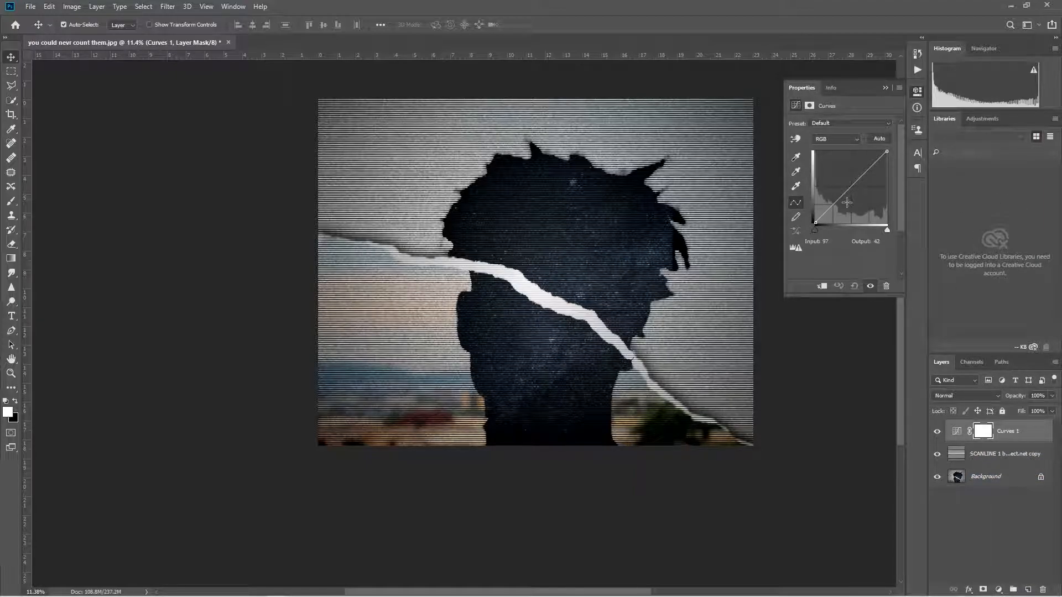
pyautogui.click(832, 205)
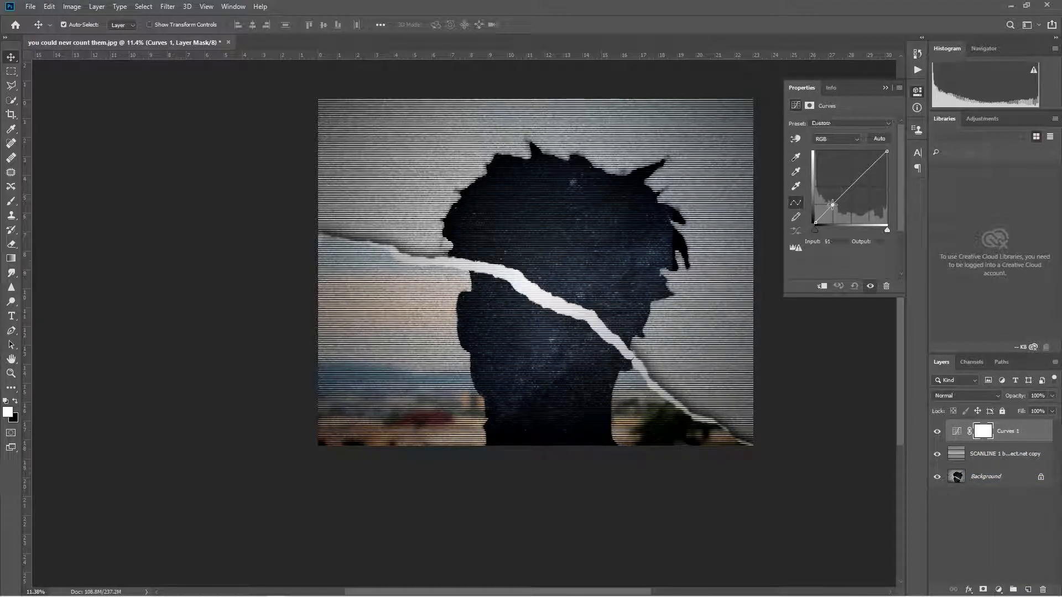
pyautogui.click(852, 186)
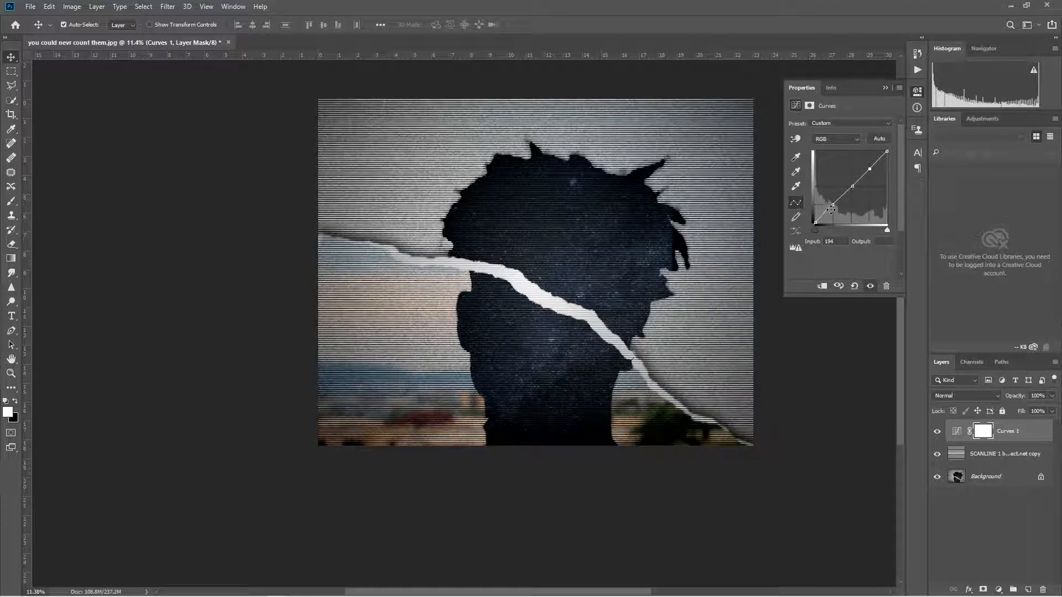
pyautogui.moveTo(830, 213); pyautogui.dragTo(834, 211)
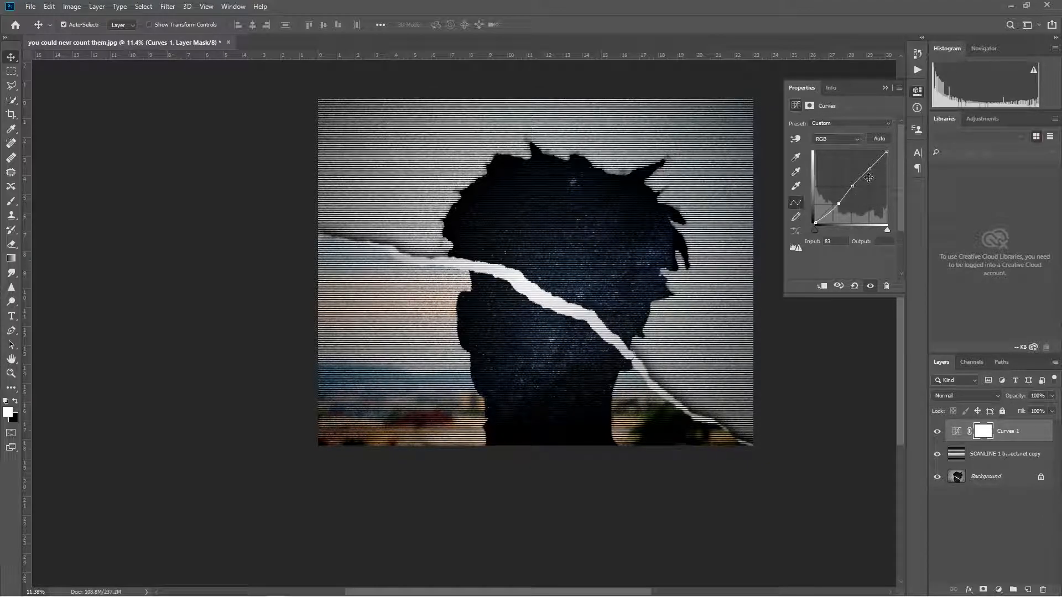
pyautogui.moveTo(858, 180); pyautogui.dragTo(859, 185)
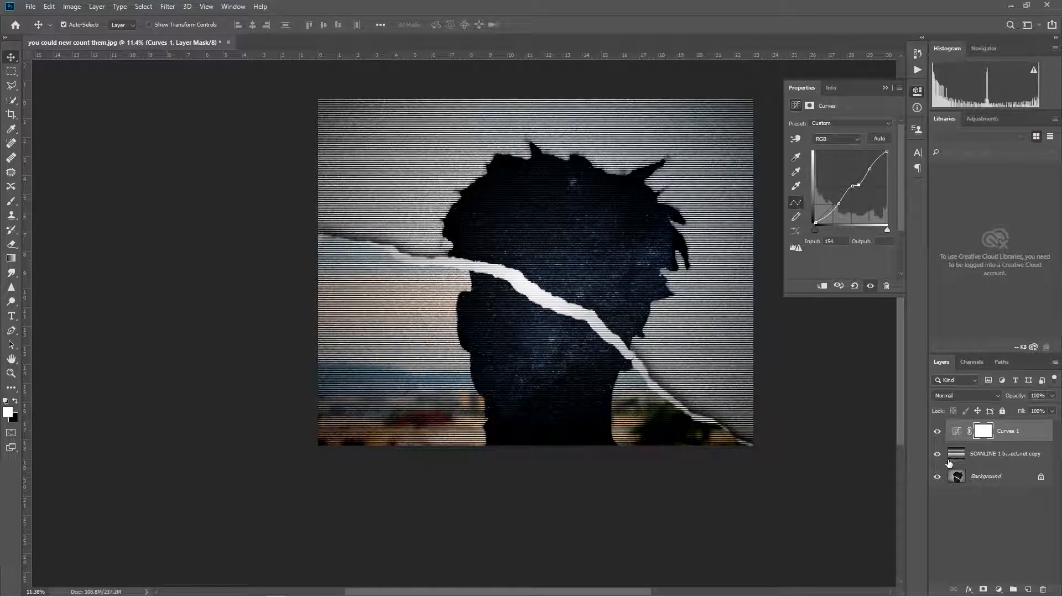
# Duplicate the Background layer and open the Camera Raw Filter on the copy
pyautogui.click(1019, 478)
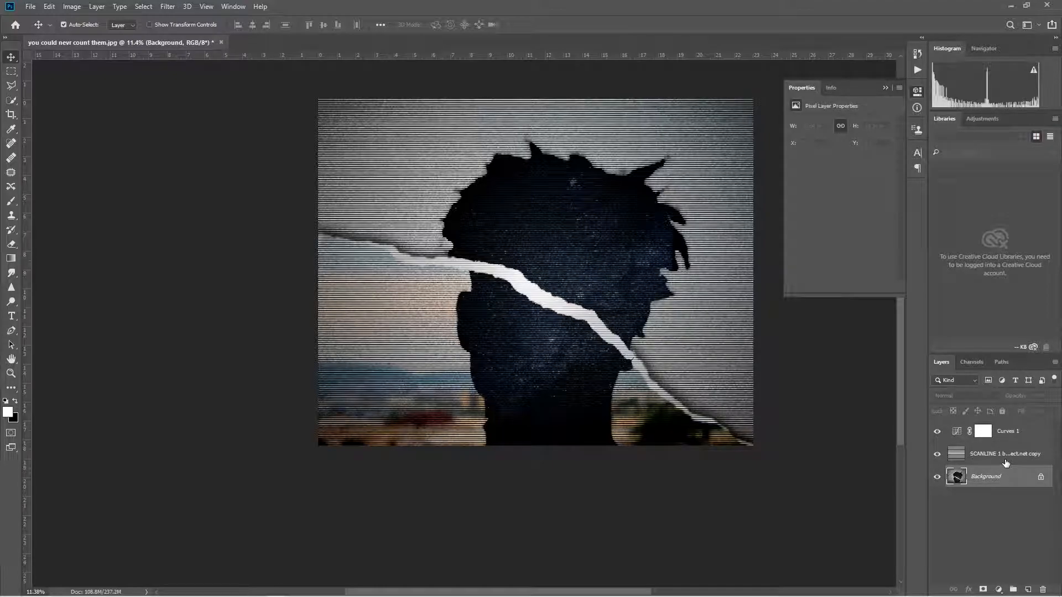
pyautogui.hotkey('ctrl', 'j')
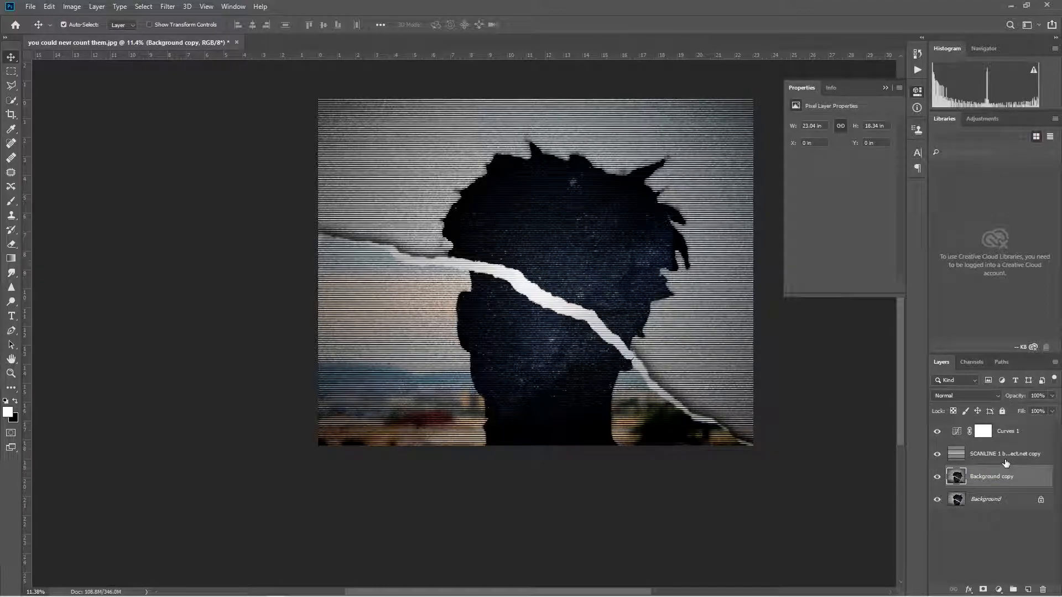
pyautogui.click(167, 6)
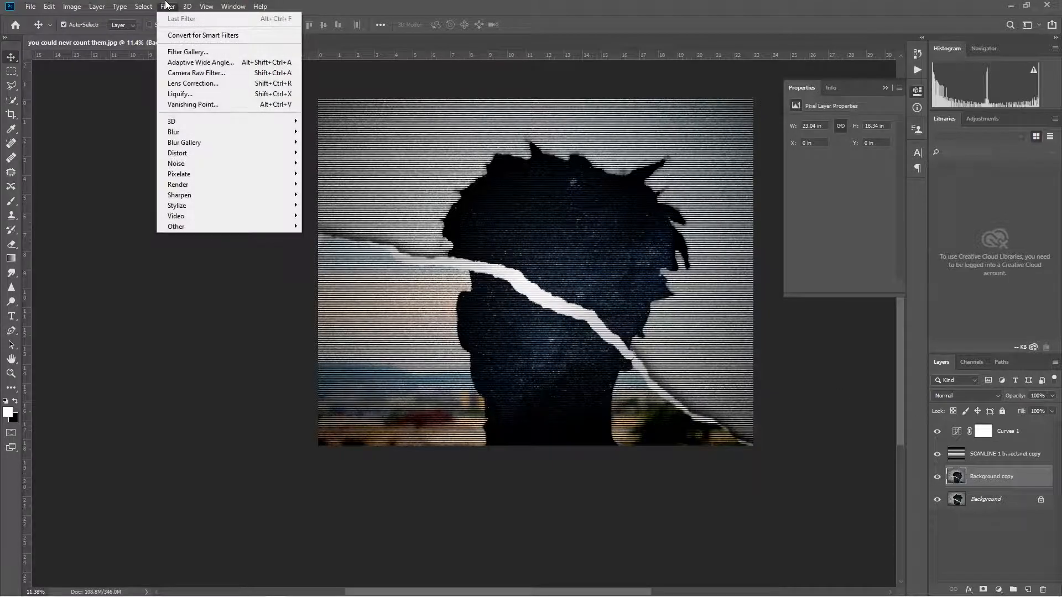
pyautogui.click(198, 73)
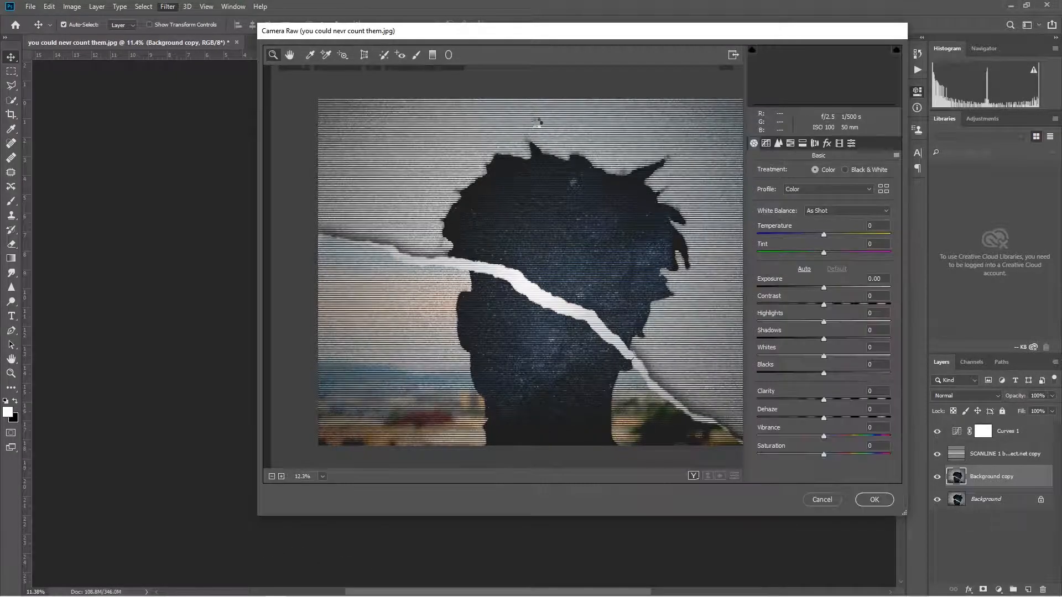
# Add a post-crop vignette with Amount -100, Midpoint 71, Roundness -38, Feather 91 and Highlights 95
pyautogui.click(826, 145)
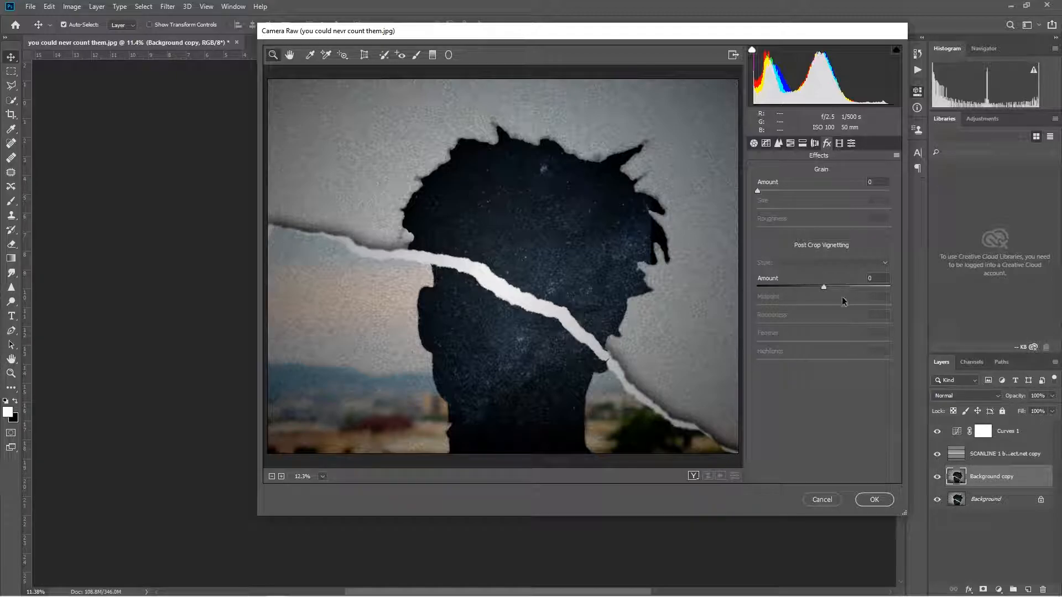
pyautogui.moveTo(825, 288); pyautogui.dragTo(728, 289)
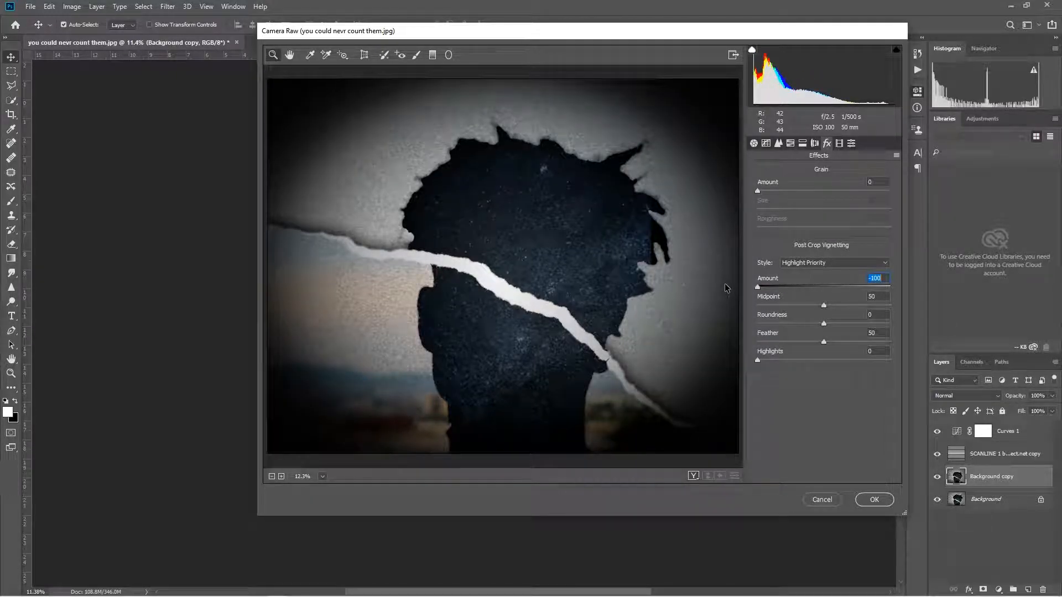
pyautogui.moveTo(817, 303); pyautogui.dragTo(852, 316)
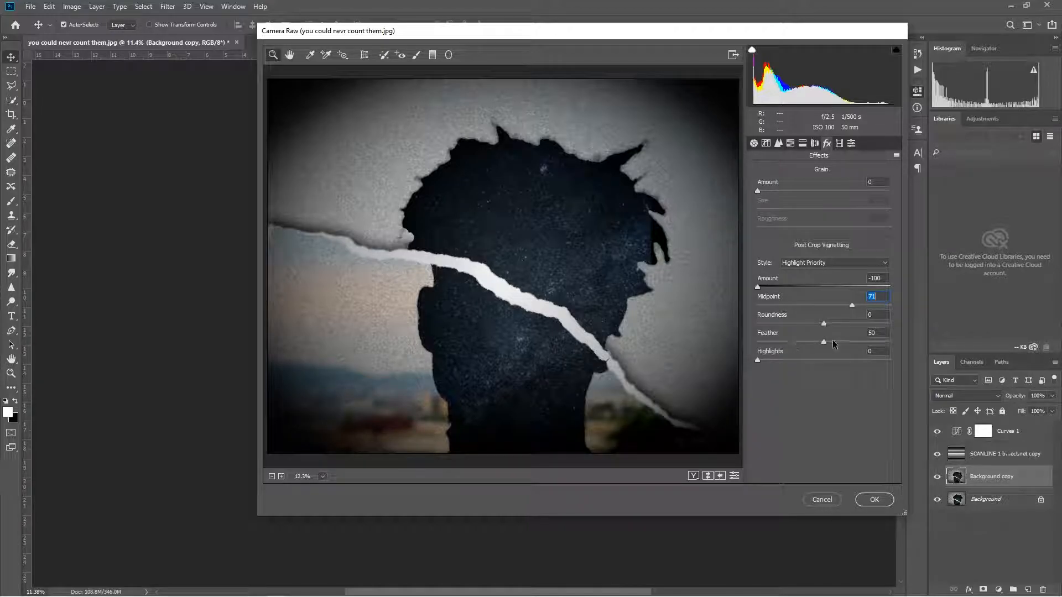
pyautogui.moveTo(825, 343); pyautogui.dragTo(874, 340)
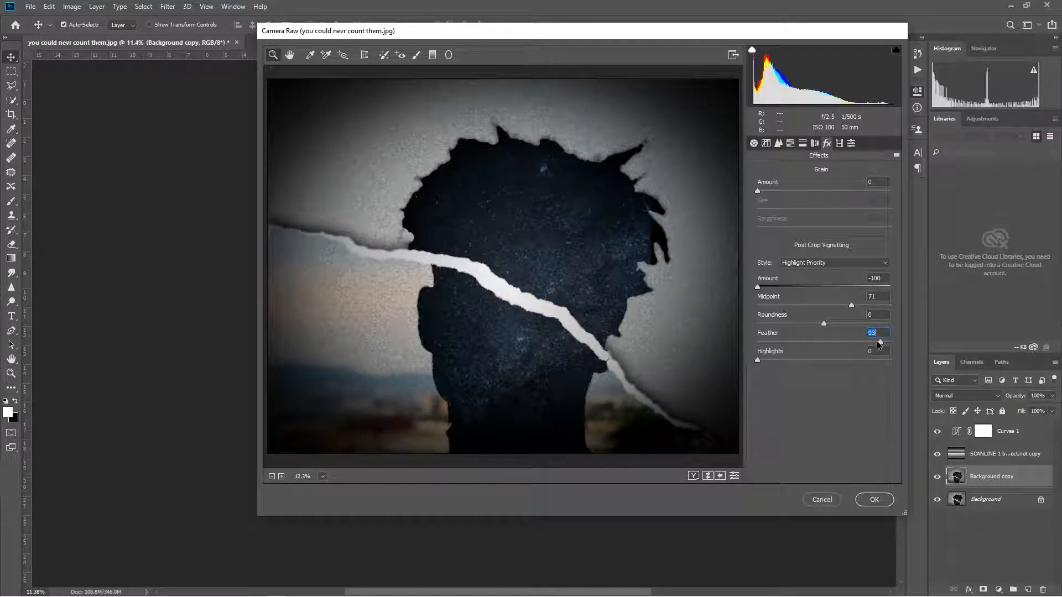
pyautogui.click(877, 340)
pyautogui.moveTo(808, 361); pyautogui.dragTo(885, 360)
pyautogui.moveTo(823, 324); pyautogui.dragTo(800, 337)
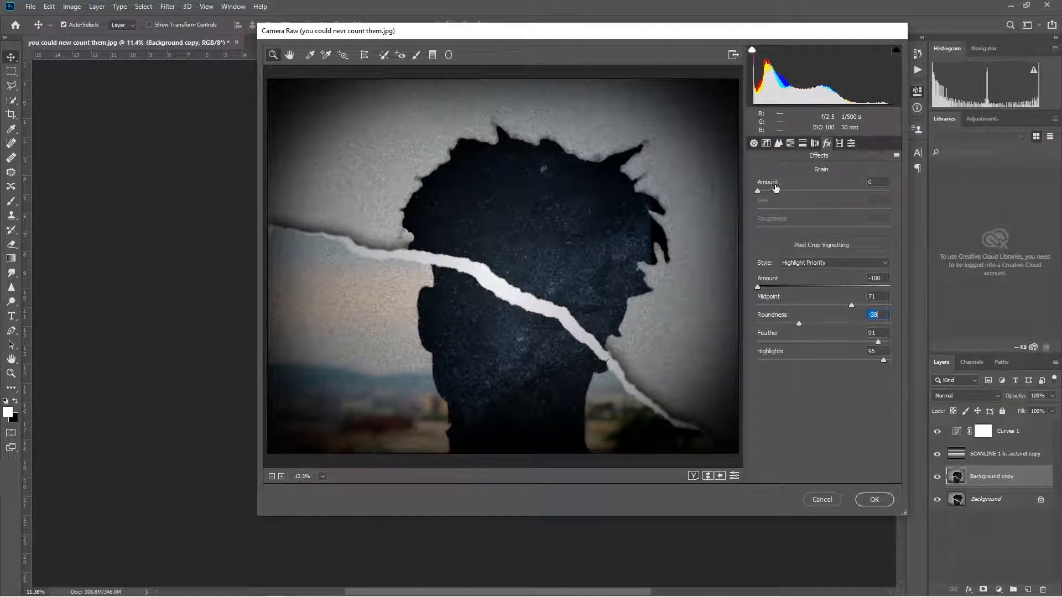
# Set the basic Shadows to +10 and Blacks to -39, and apply the Camera Raw filter
pyautogui.click(754, 143)
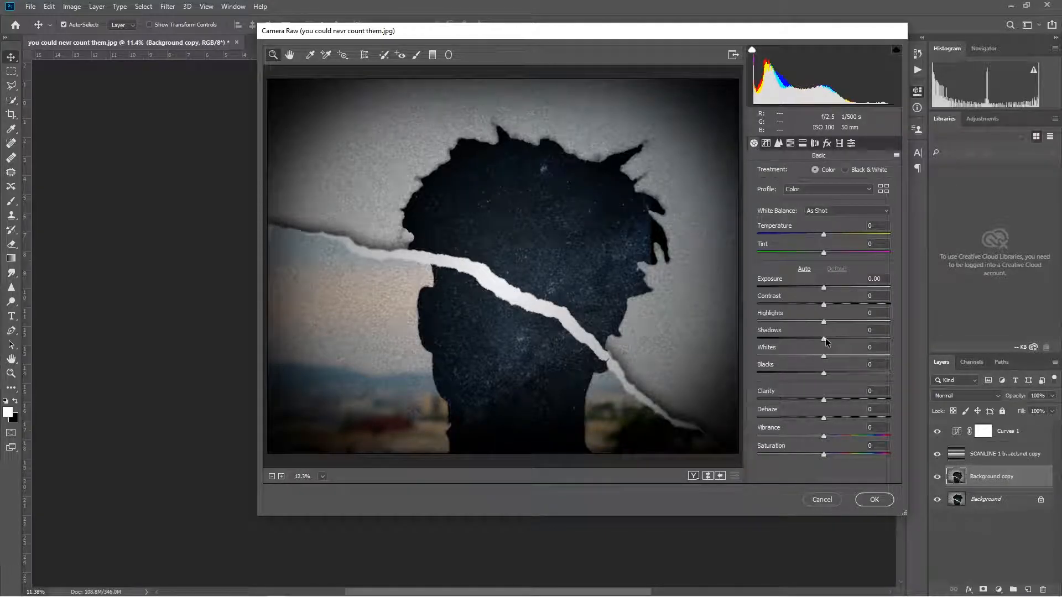
pyautogui.moveTo(825, 340); pyautogui.dragTo(798, 374)
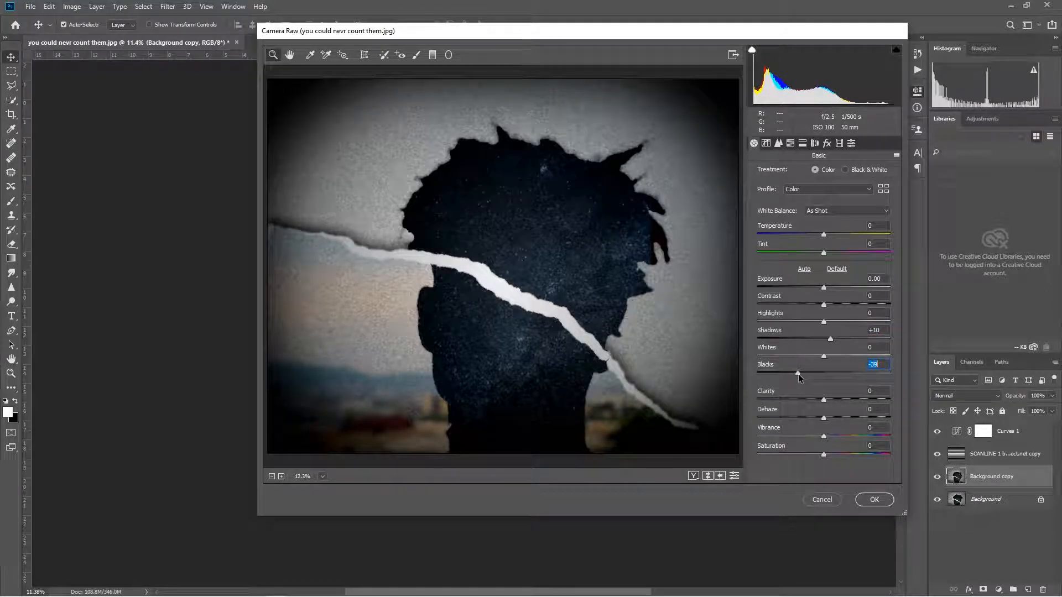
pyautogui.click(859, 501)
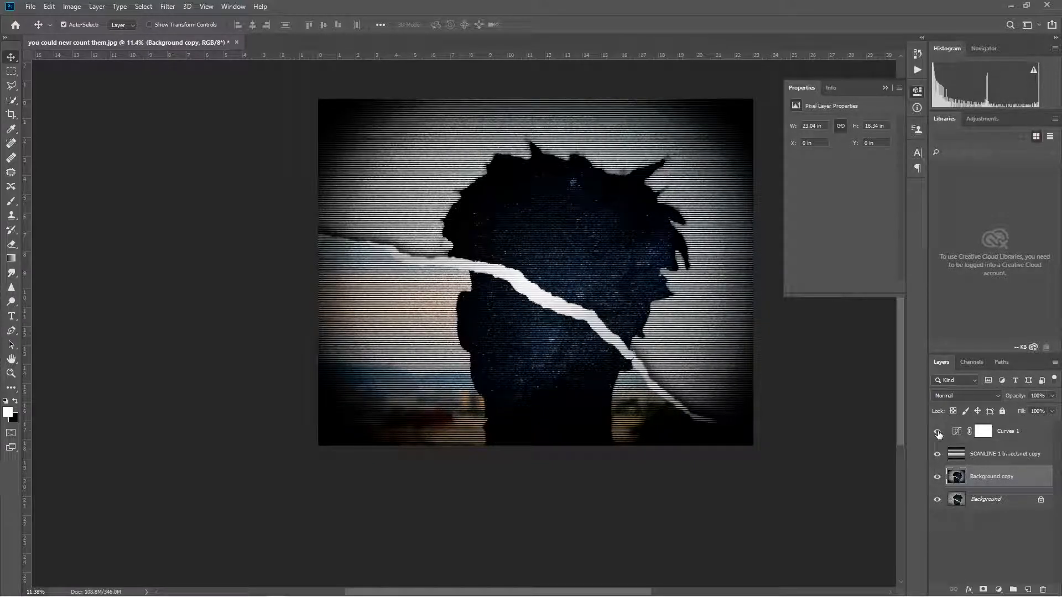
# Compare the image with and without the Curves adjustment, leave that layer hidden and delete its layer mask
pyautogui.click(936, 432)
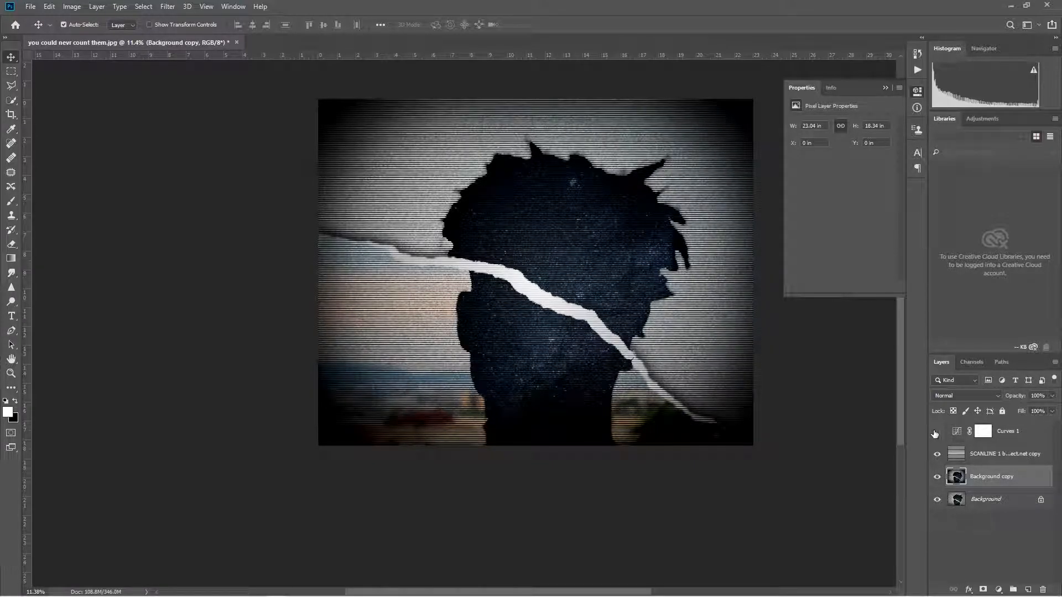
pyautogui.click(938, 433)
pyautogui.click(937, 433)
pyautogui.click(1000, 440)
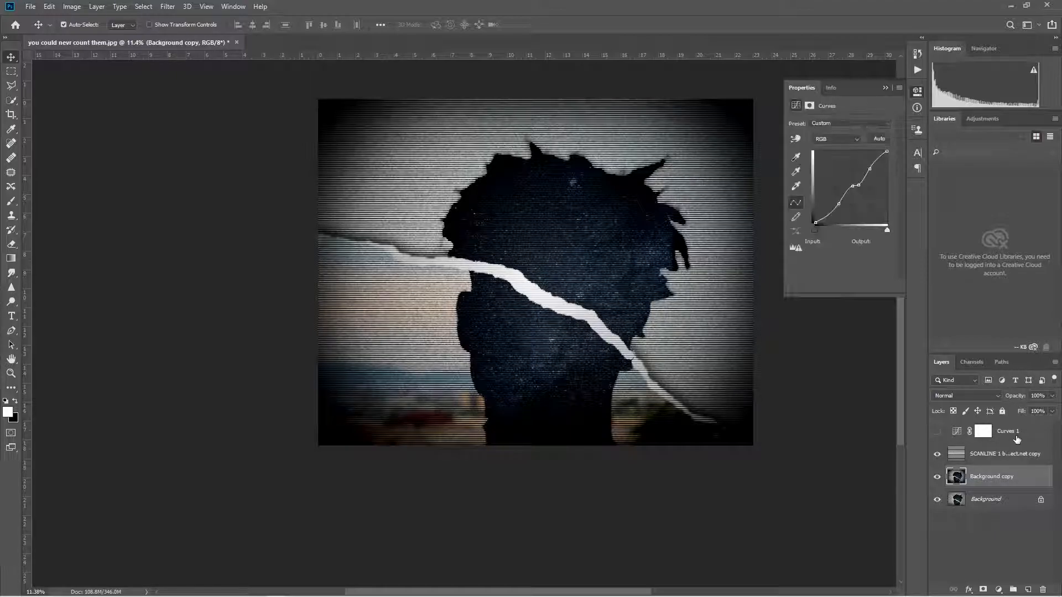
pyautogui.click(1044, 590)
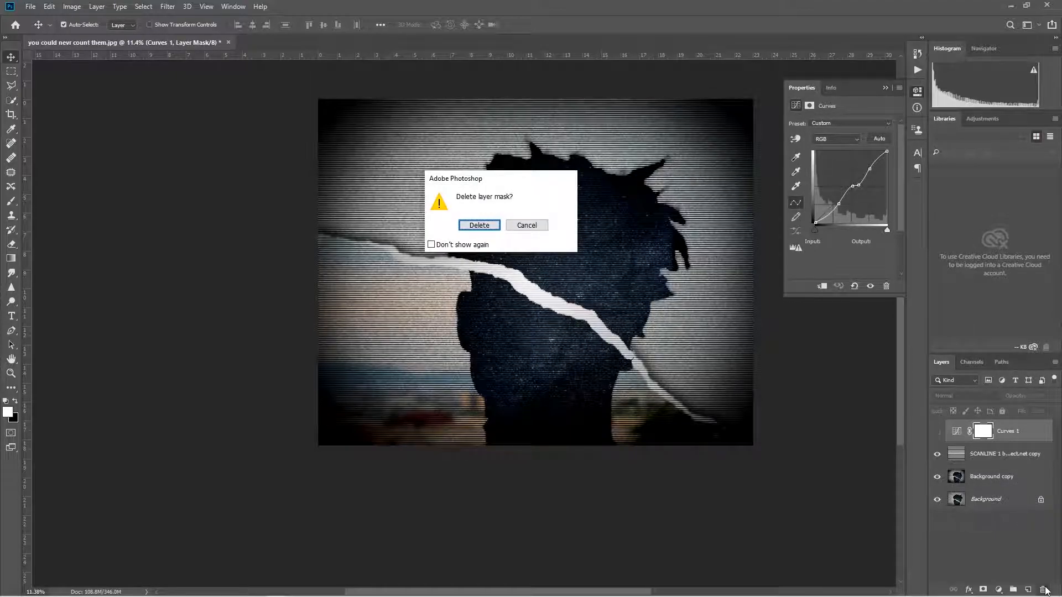
pyautogui.click(479, 225)
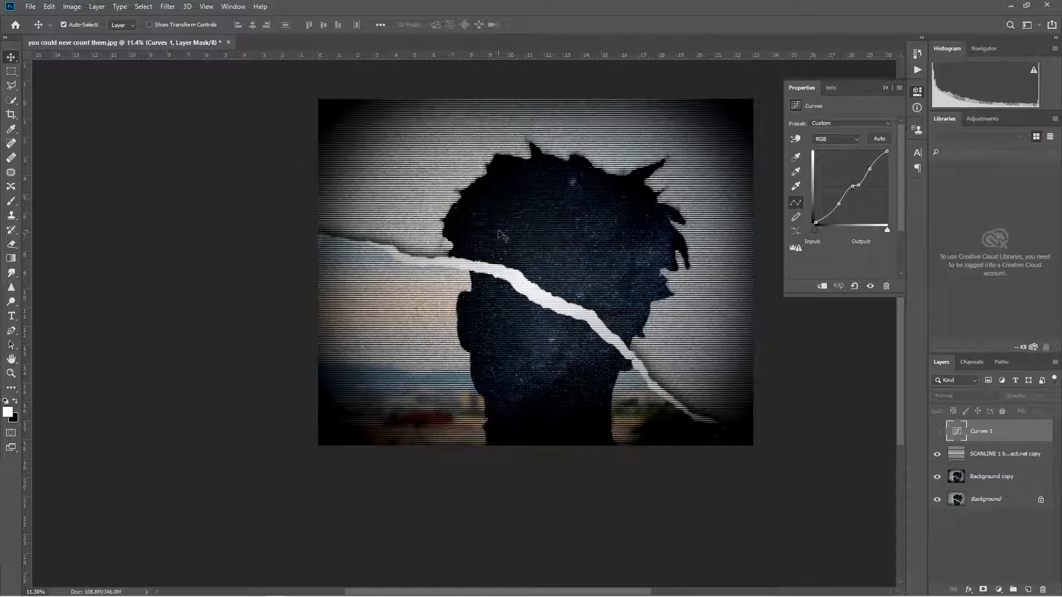
# Duplicate the Background copy layer and rename the duplicate "red"
pyautogui.scroll(4, 545, 258)
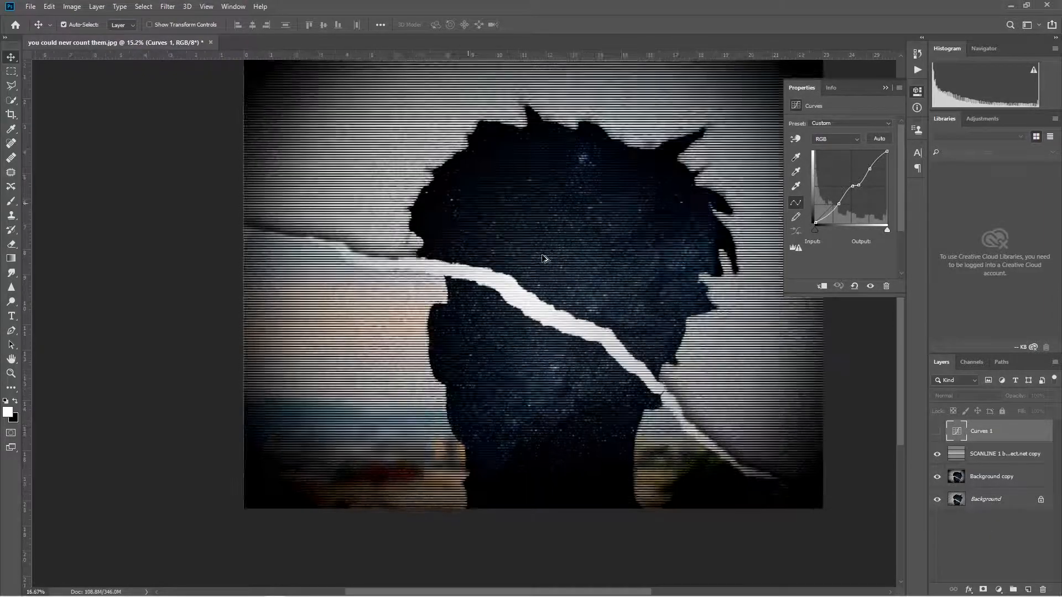
pyautogui.scroll(-2, 545, 259)
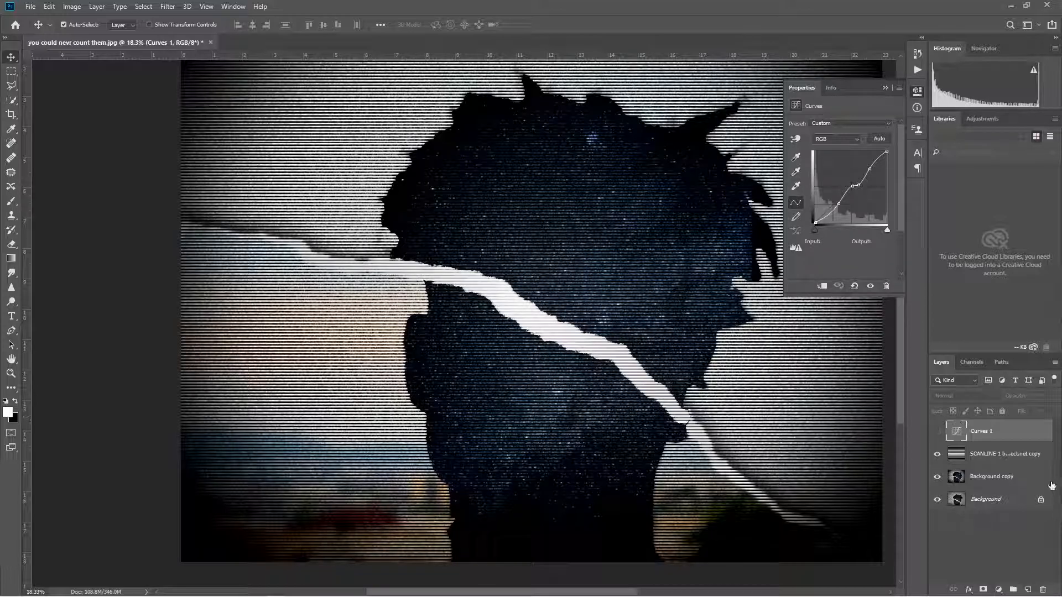
pyautogui.click(994, 478)
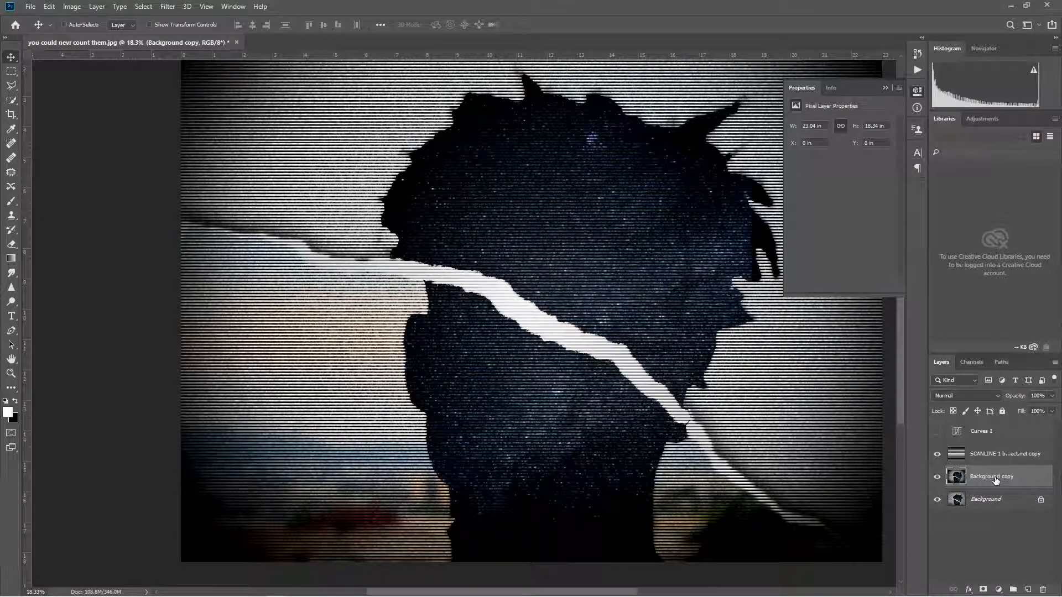
pyautogui.hotkey('ctrl', 'j')
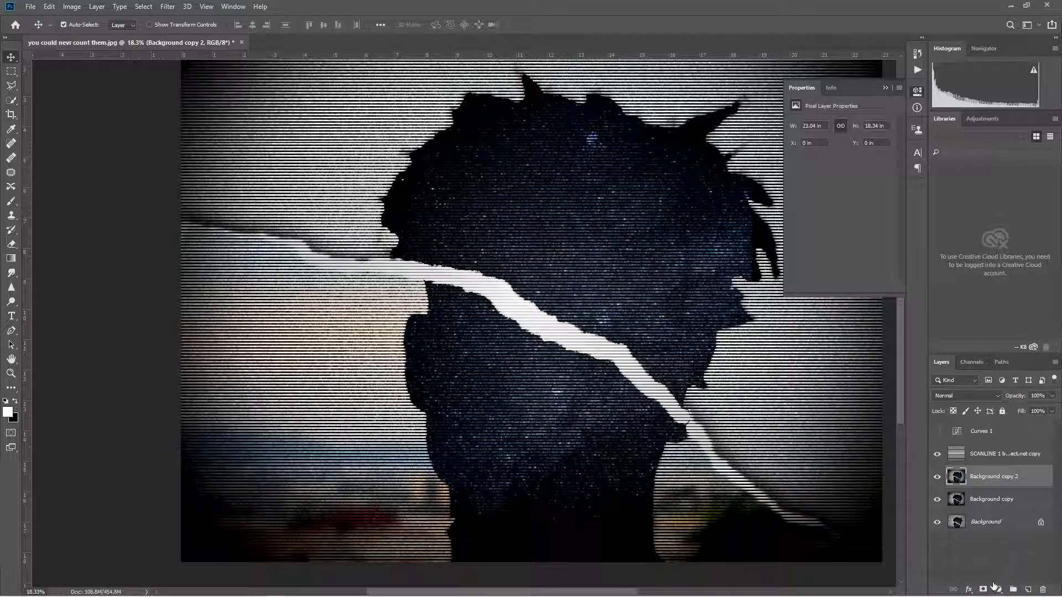
pyautogui.doubleClick(1006, 476)
pyautogui.write('red')
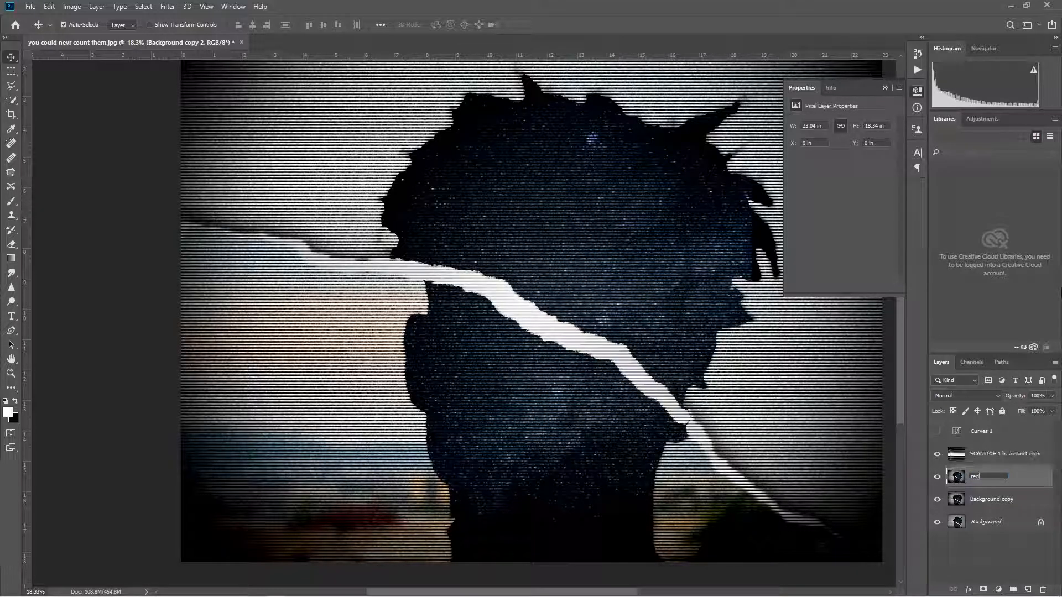
pyautogui.press('Return')
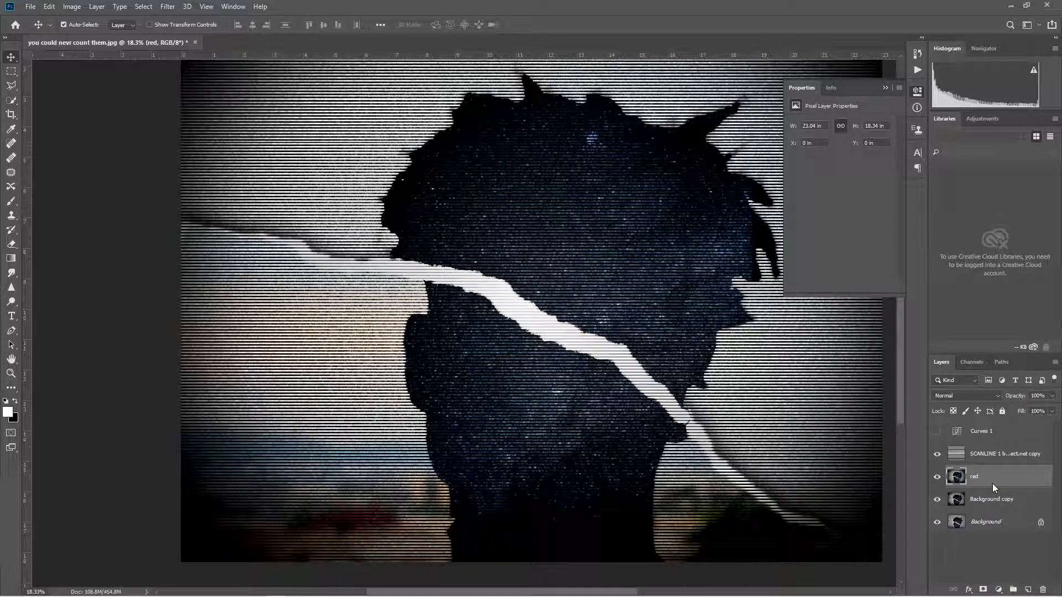
# Switch to Photos to examine the finished reference image Lost in space.jpg, close it and return to Photoshop
pyautogui.moveTo(266, 590)
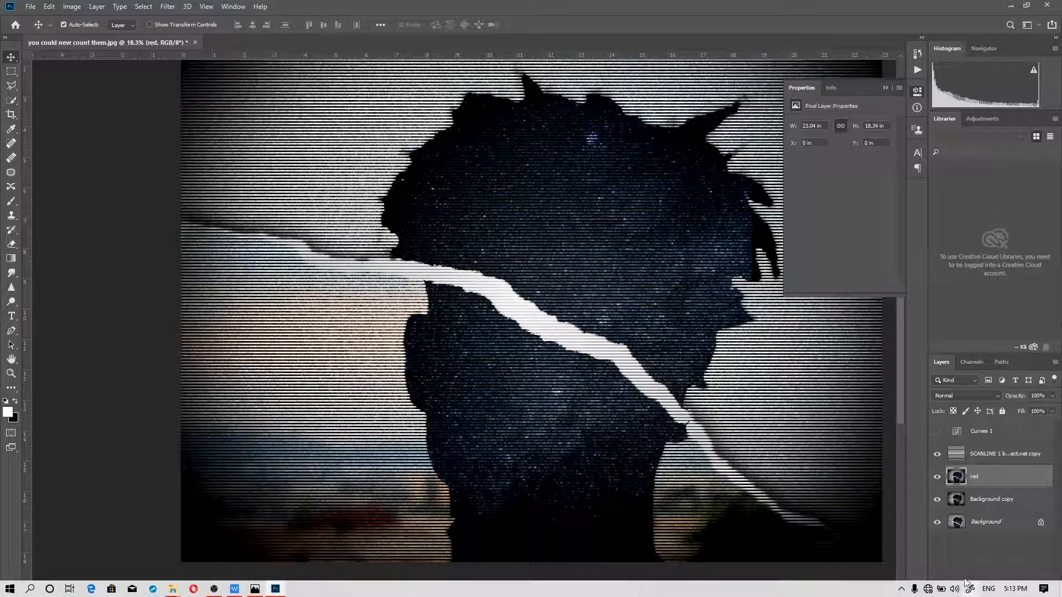
pyautogui.click(264, 589)
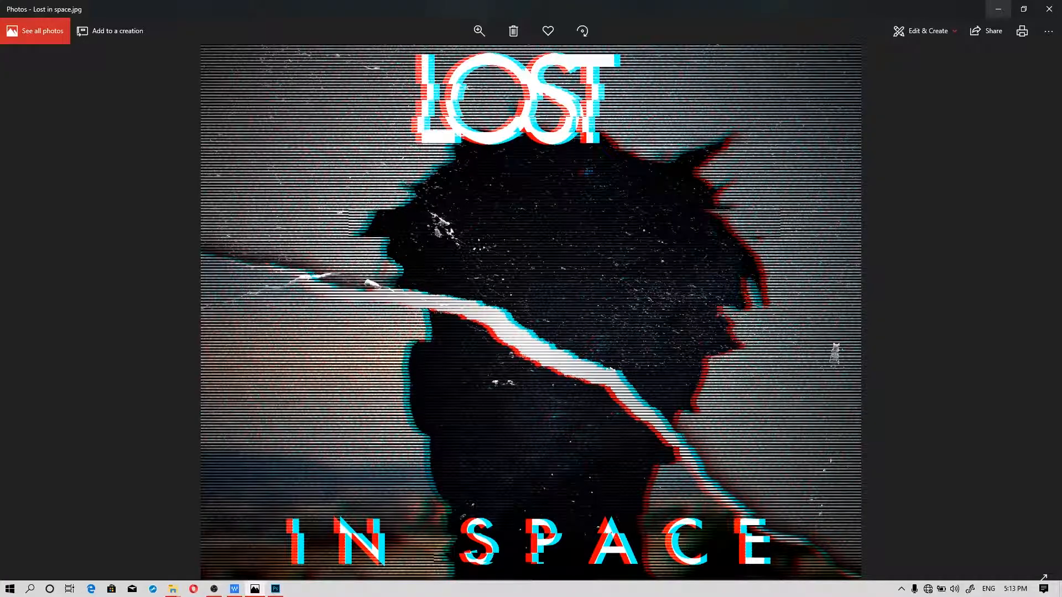
pyautogui.click(1049, 9)
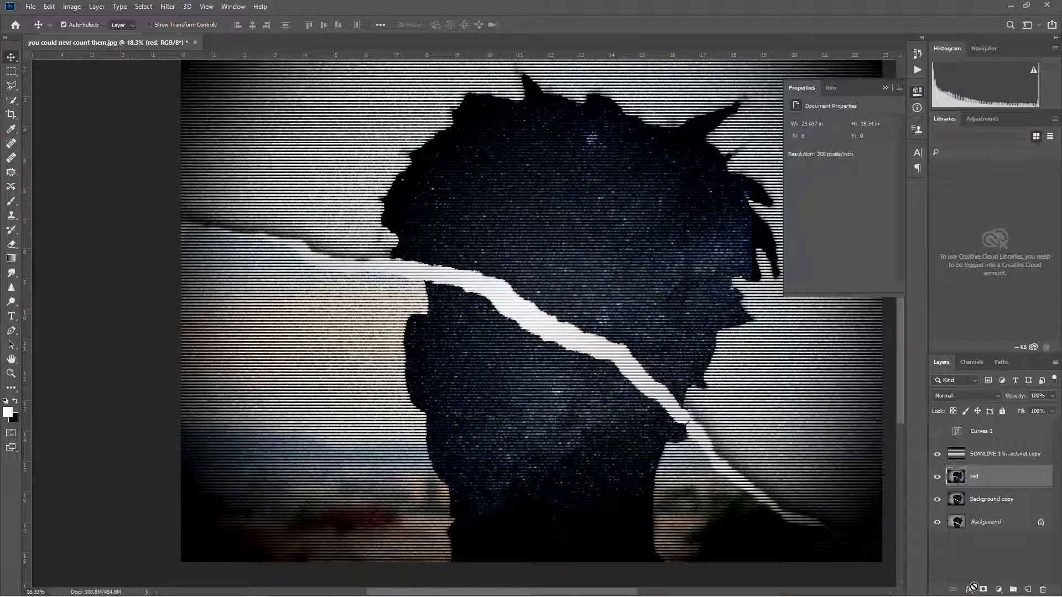
pyautogui.click(974, 586)
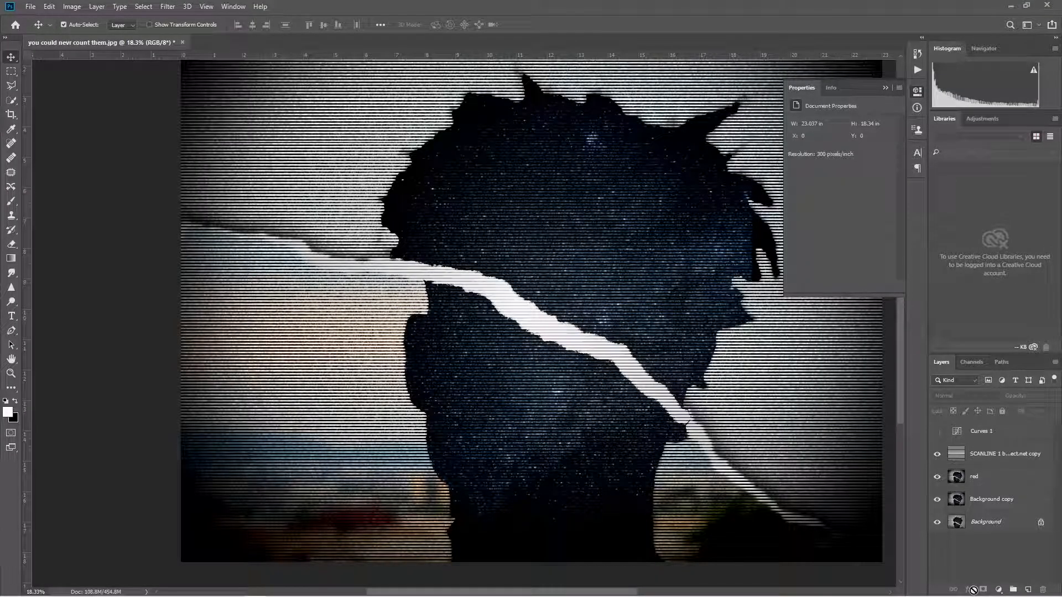
# Turn off the R channel in the red layer's advanced blending options
pyautogui.click(998, 477)
pyautogui.click(969, 590)
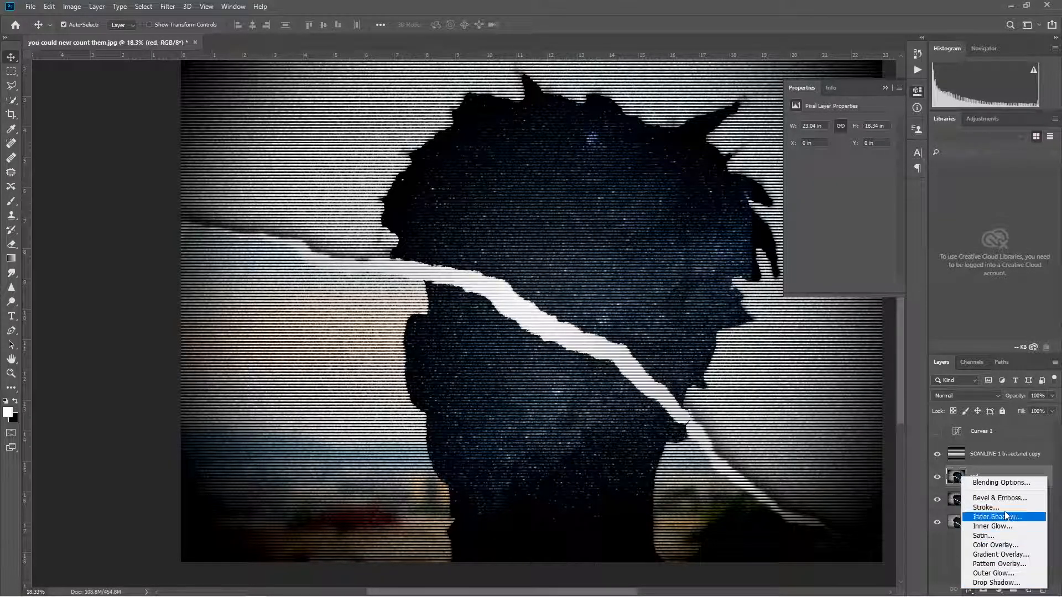
pyautogui.click(1013, 484)
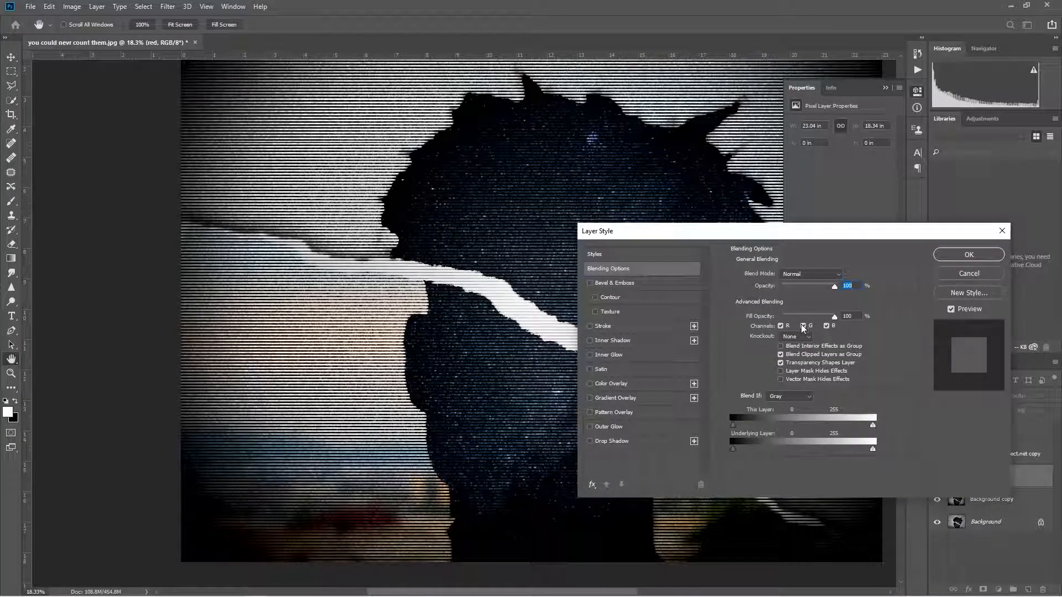
pyautogui.click(781, 326)
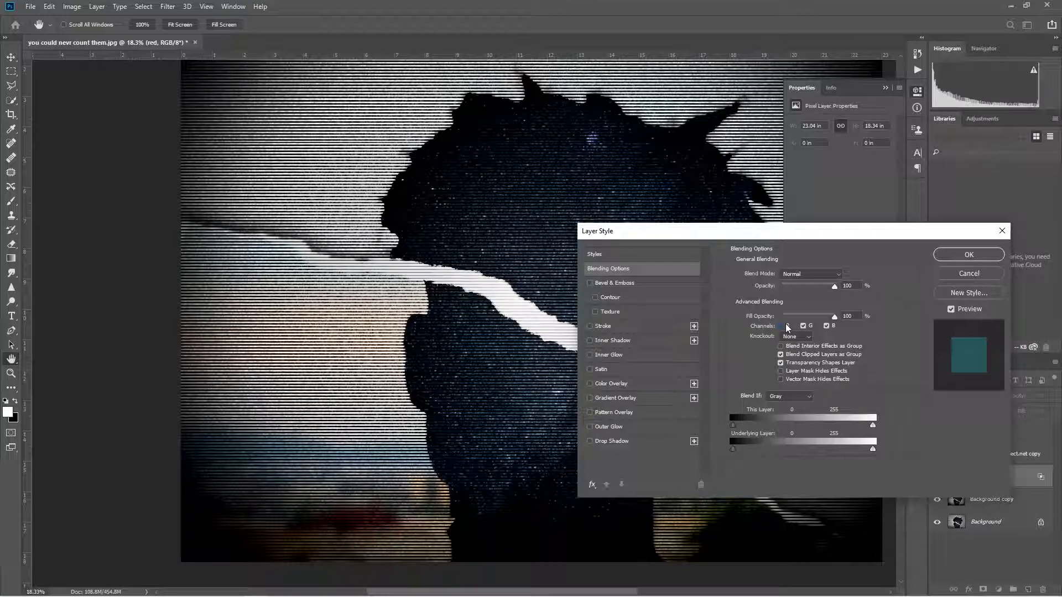
pyautogui.click(969, 255)
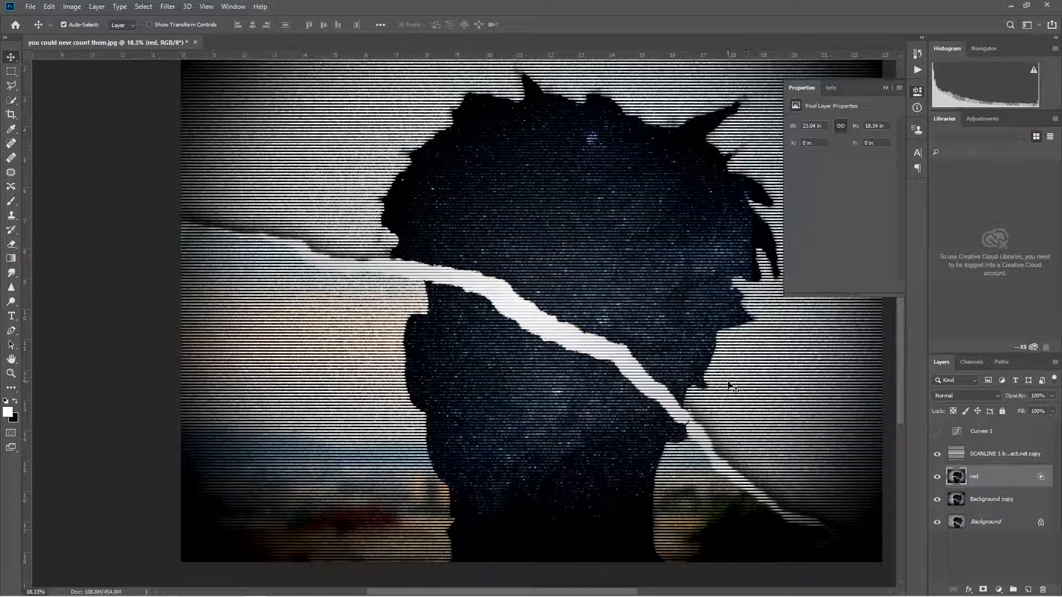
# Hide the scanlines, shift the red layer about 0.16 in to the left to offset its colours, and show the scanlines again
pyautogui.click(938, 456)
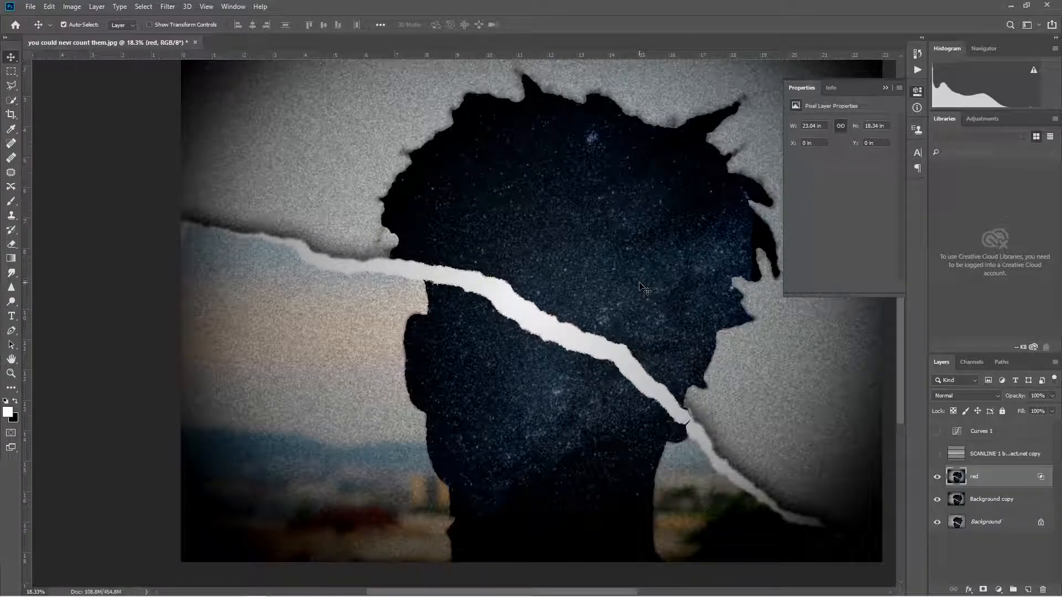
pyautogui.moveTo(638, 283)
pyautogui.mouseDown()
pyautogui.moveTo(624, 283)
pyautogui.moveTo(633, 284)
pyautogui.mouseUp()
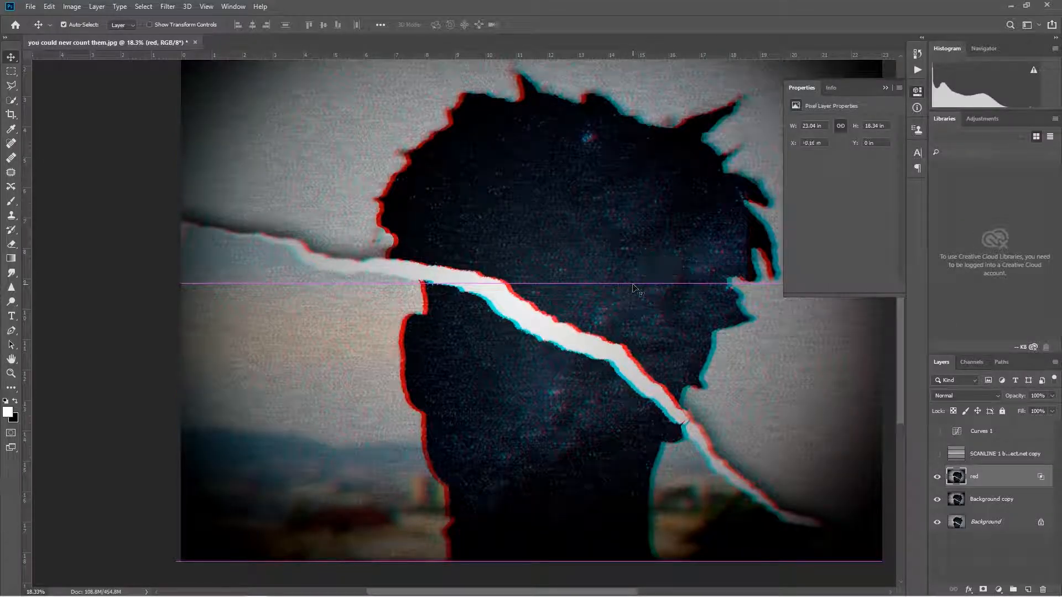
pyautogui.click(937, 454)
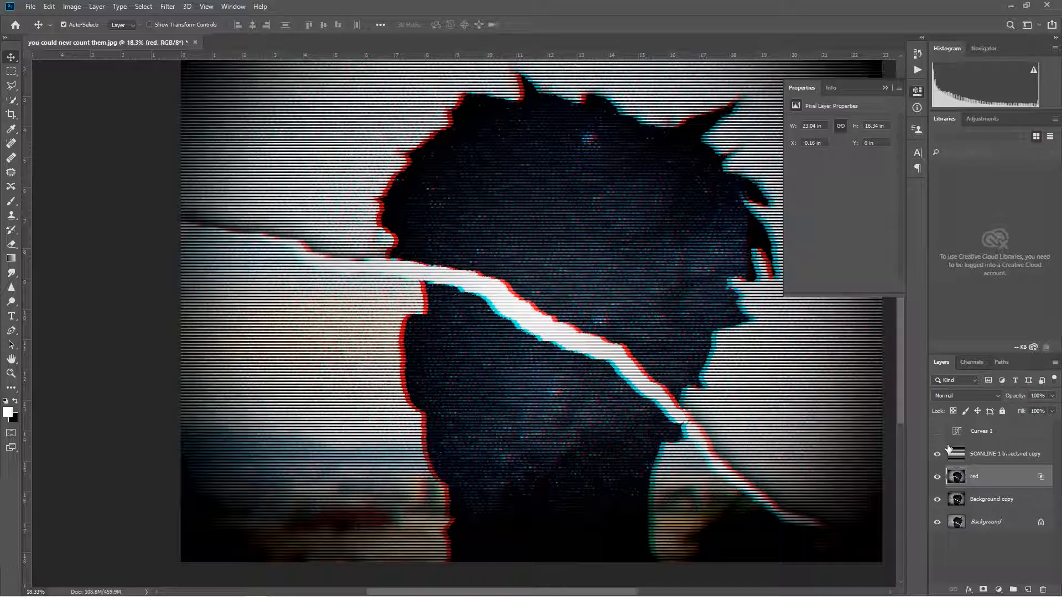
# Duplicate the Background copy layer again and rename the new duplicate "green"
pyautogui.click(1008, 508)
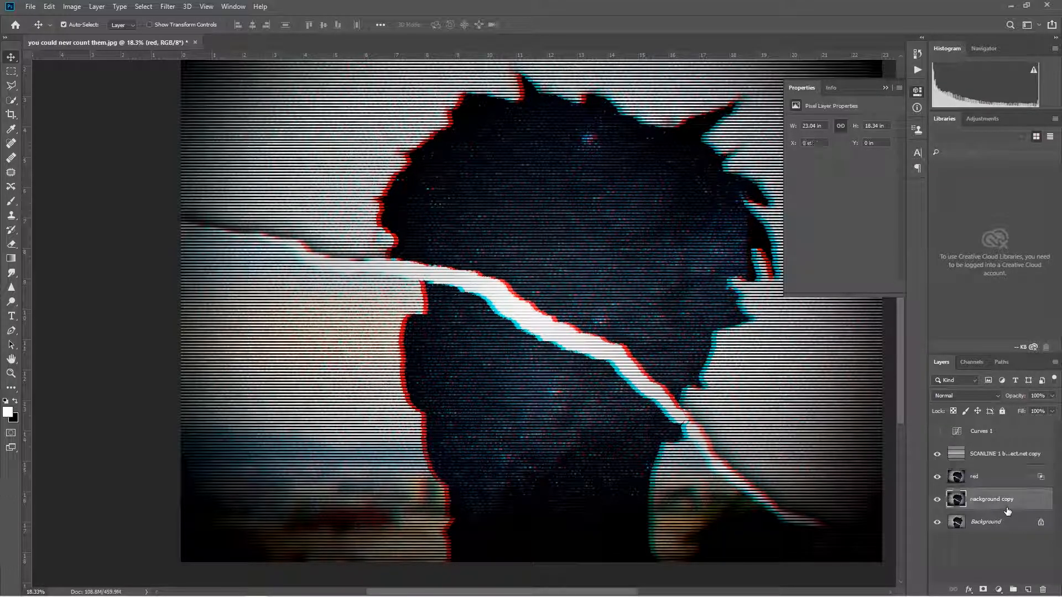
pyautogui.hotkey('ctrl', 'j')
pyautogui.doubleClick(1003, 500)
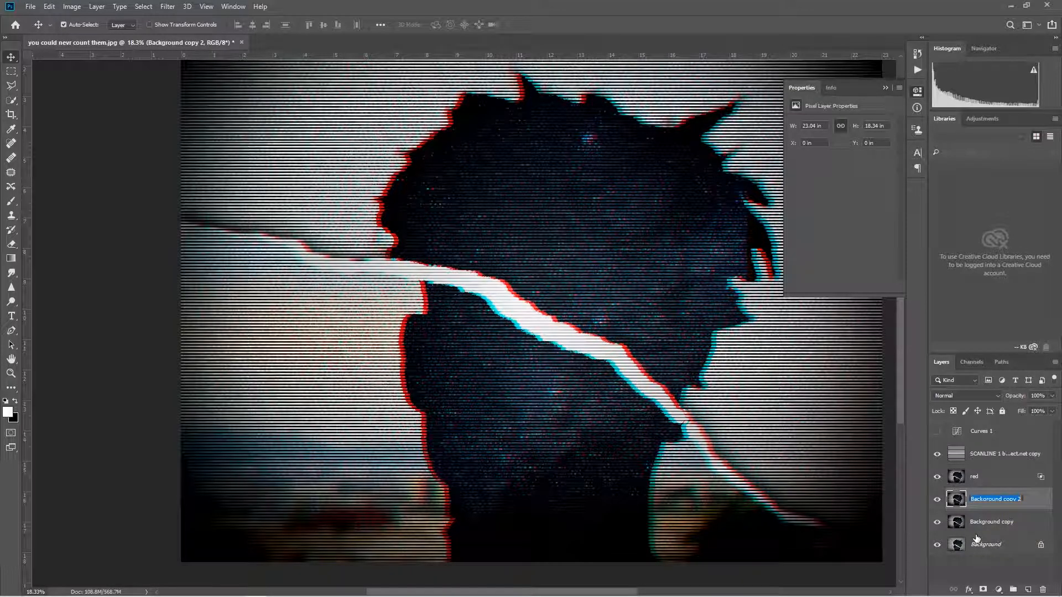
pyautogui.write('gr')
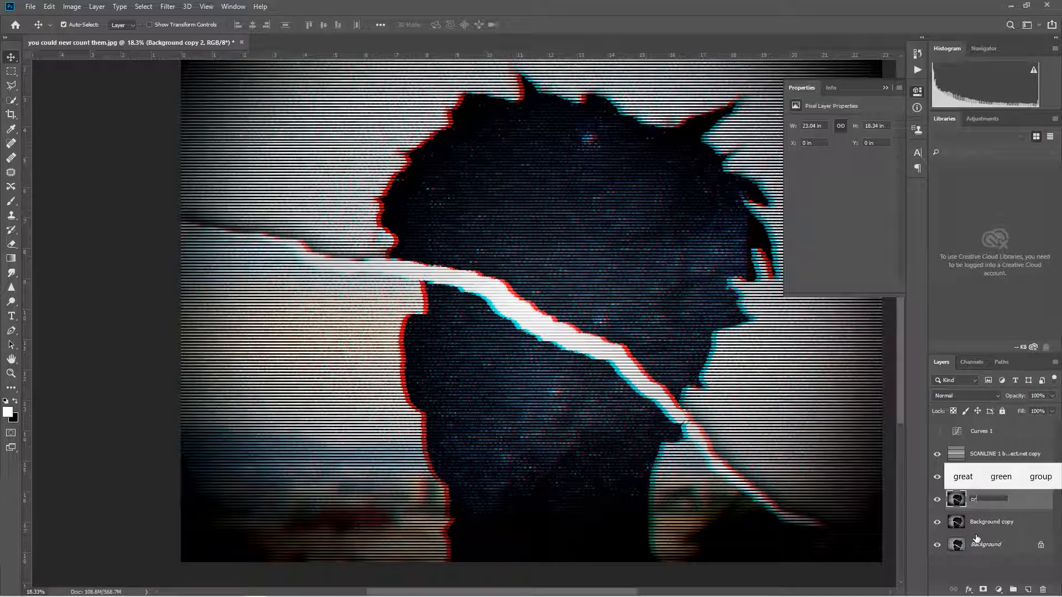
pyautogui.write('een')
pyautogui.press('Return')
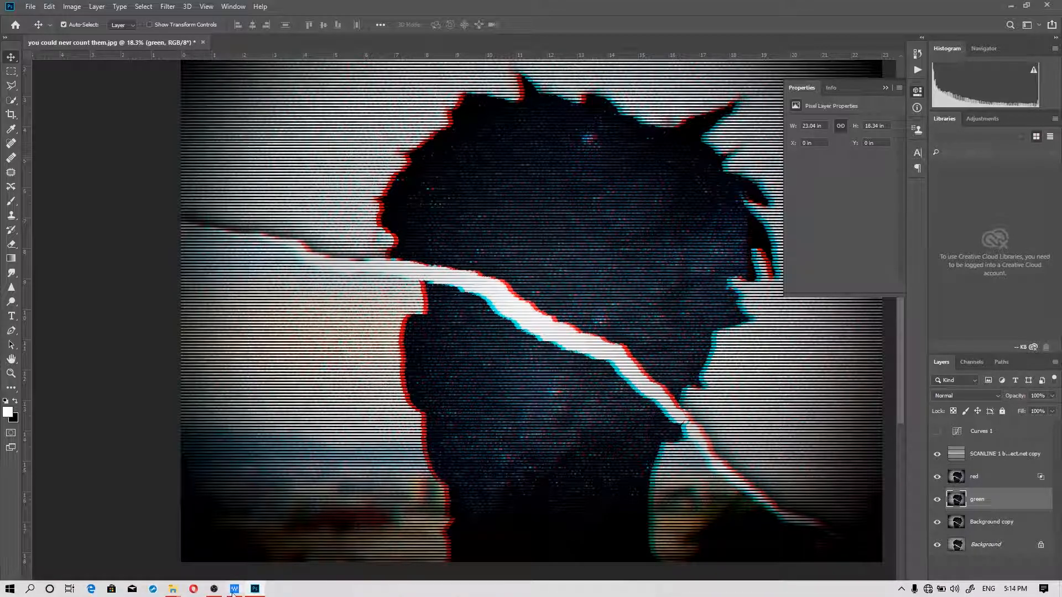
pyautogui.click(258, 592)
pyautogui.click(258, 592)
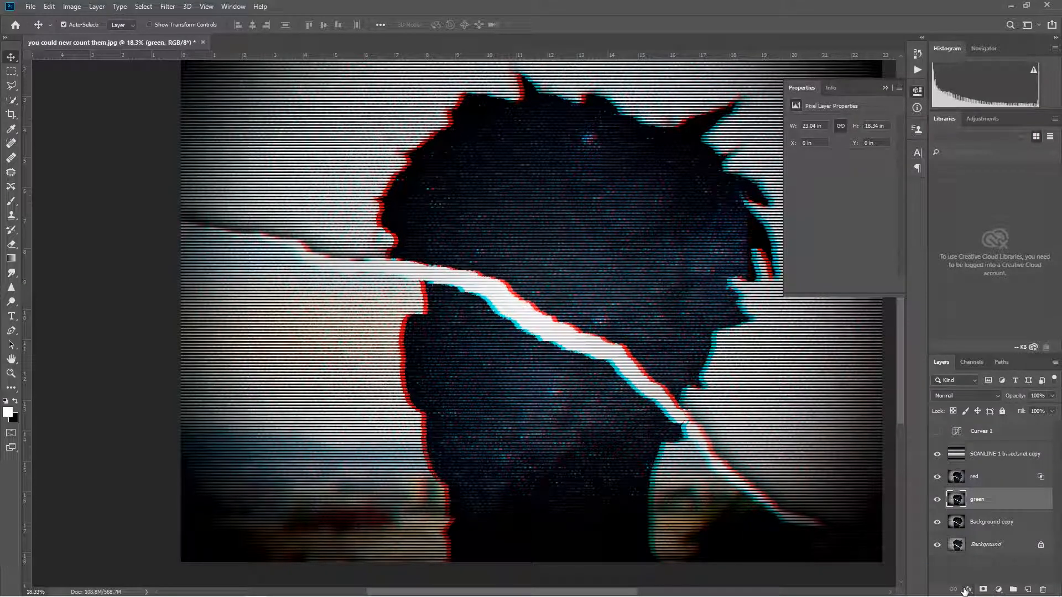
# Turn off the G channel in the green layer's advanced blending options
pyautogui.click(966, 590)
pyautogui.click(981, 481)
pyautogui.click(803, 325)
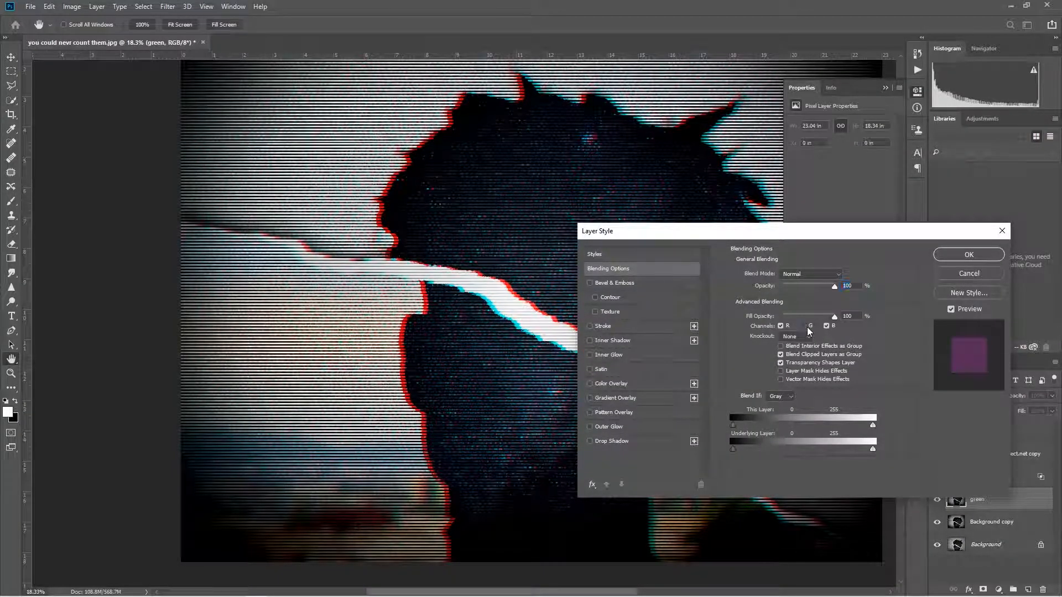
pyautogui.click(968, 255)
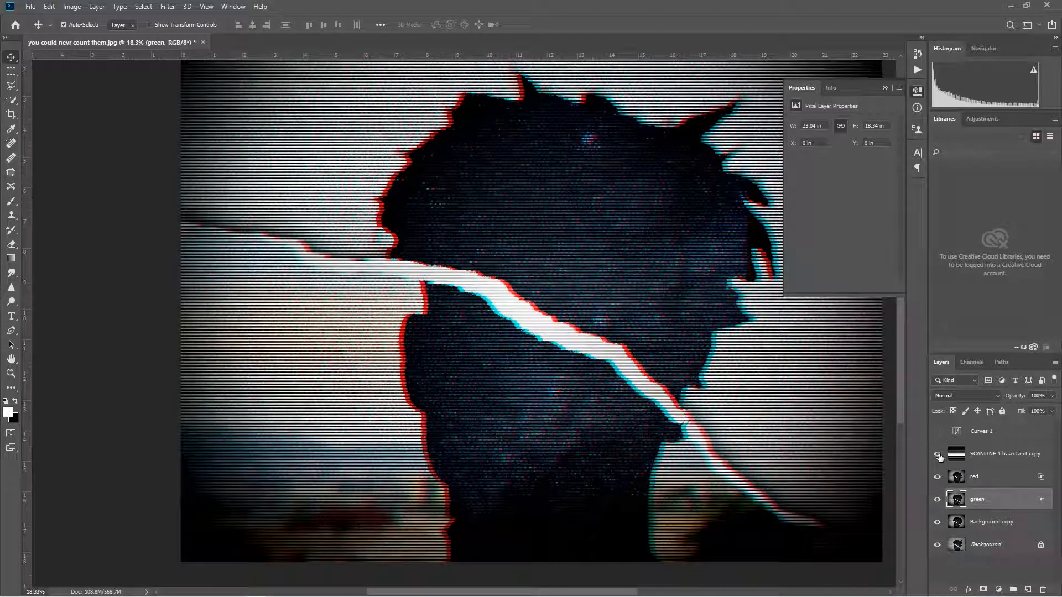
# Hide the scanlines and red layer, shift the green layer about 0.18 in to the right, and show red again to compare the colour offset
pyautogui.click(938, 454)
pyautogui.click(937, 476)
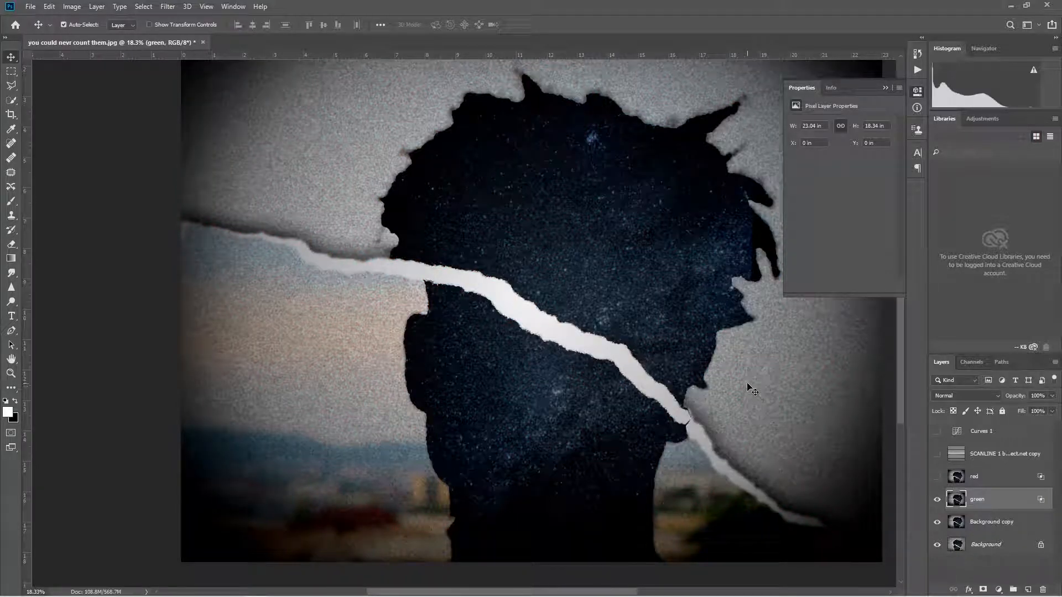
pyautogui.moveTo(748, 385); pyautogui.dragTo(753, 383)
pyautogui.click(937, 477)
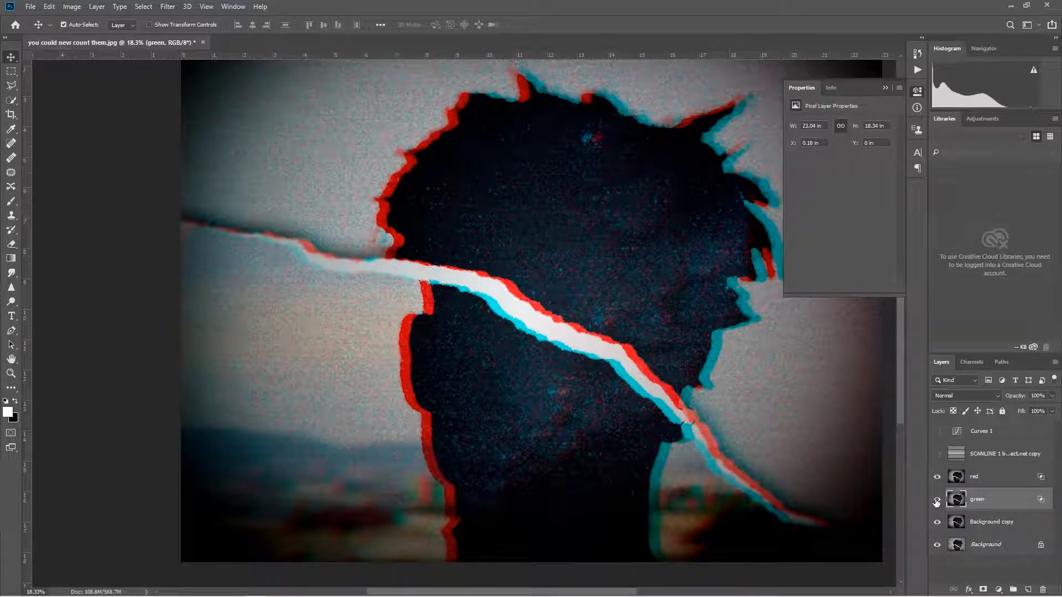
pyautogui.click(937, 500)
pyautogui.click(937, 500)
pyautogui.click(937, 500)
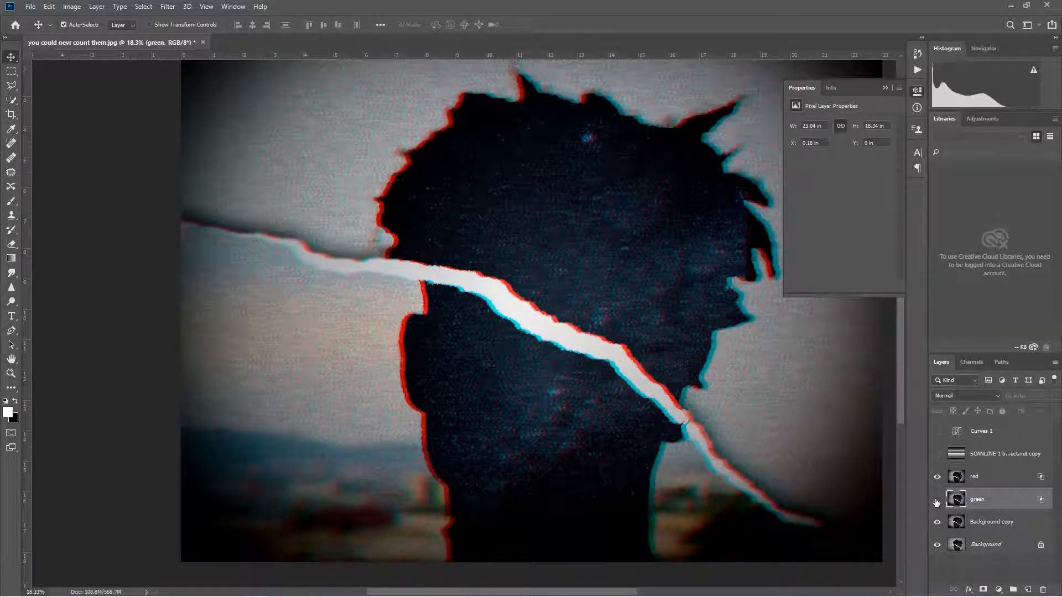
pyautogui.click(937, 500)
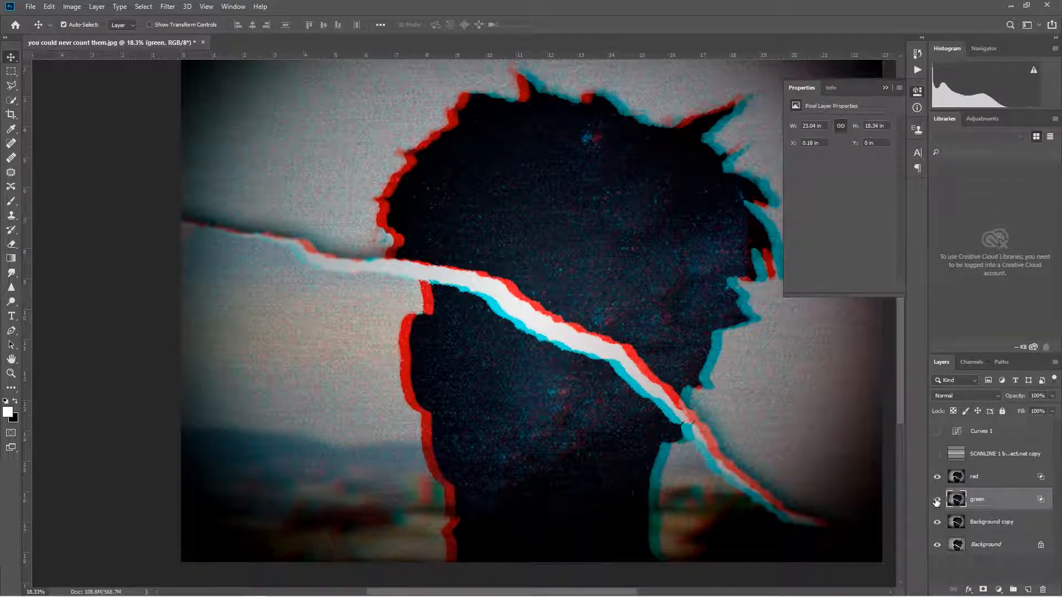
# Duplicate the Background copy layer and rename the duplicate "blue"
pyautogui.click(996, 523)
pyautogui.hotkey('ctrl', 'j')
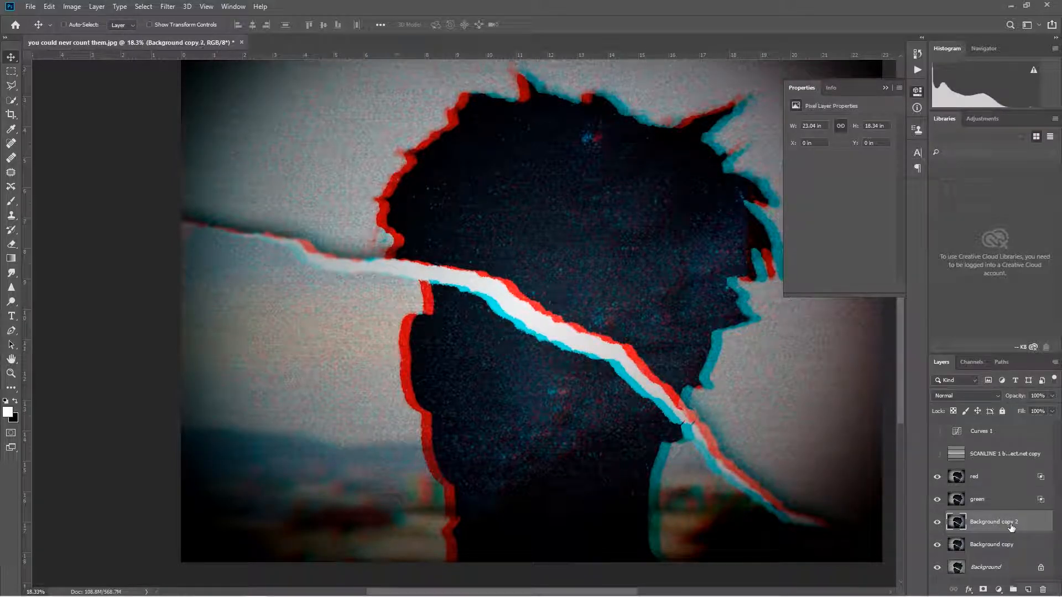
pyautogui.doubleClick(1015, 525)
pyautogui.write('blue')
pyautogui.press('Return')
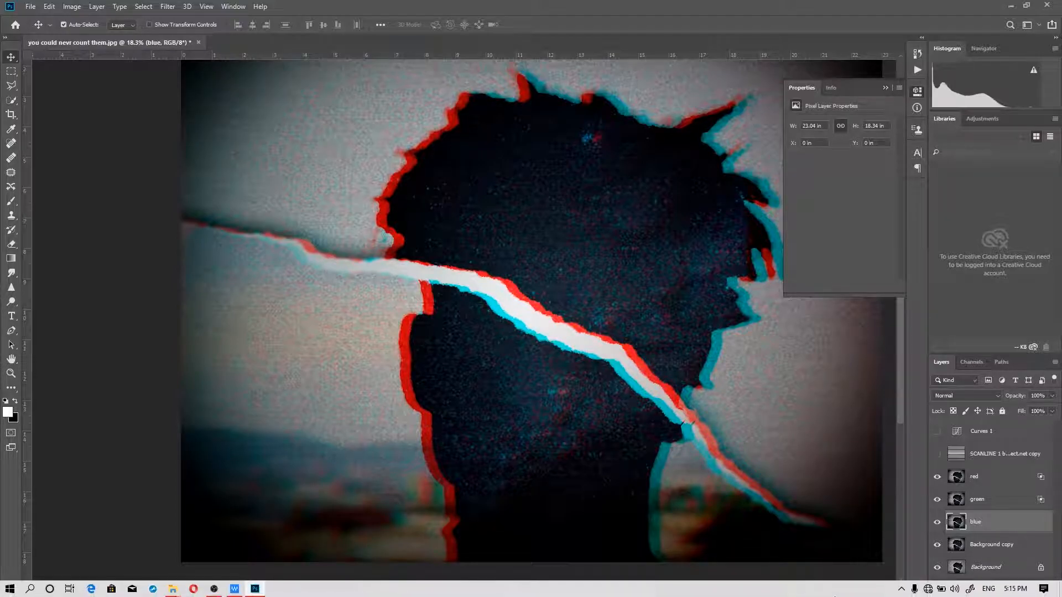
# Turn off the B channel in the blue layer's advanced blending options
pyautogui.press('super')
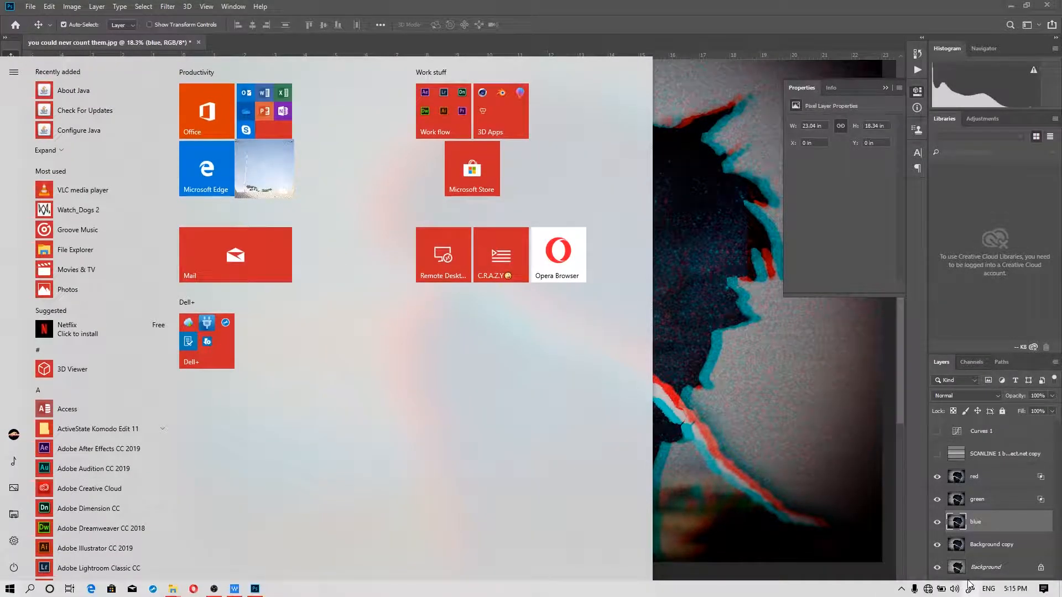
pyautogui.press('super')
pyautogui.click(969, 588)
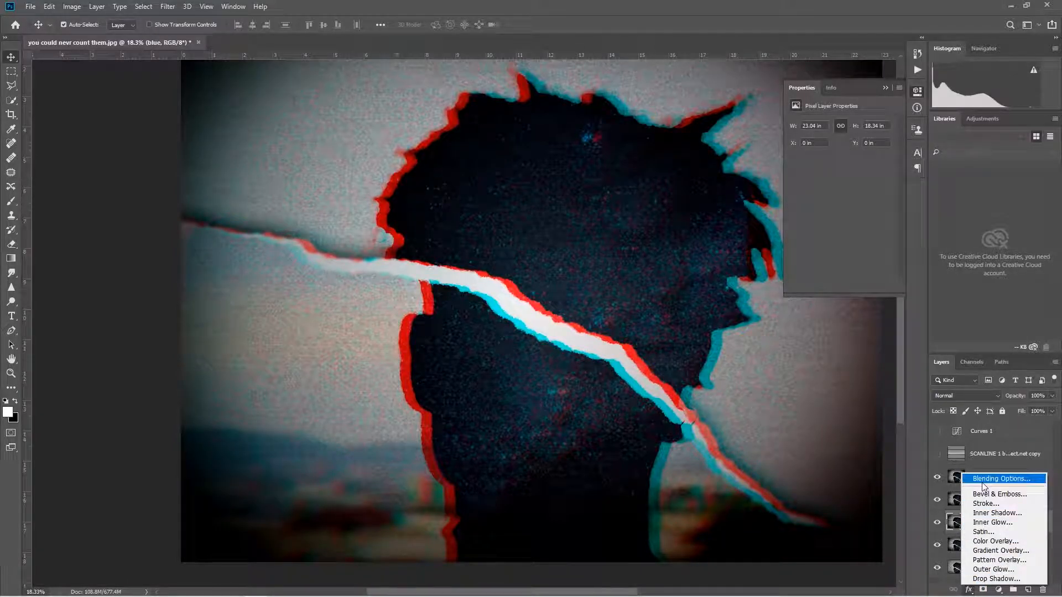
pyautogui.click(826, 380)
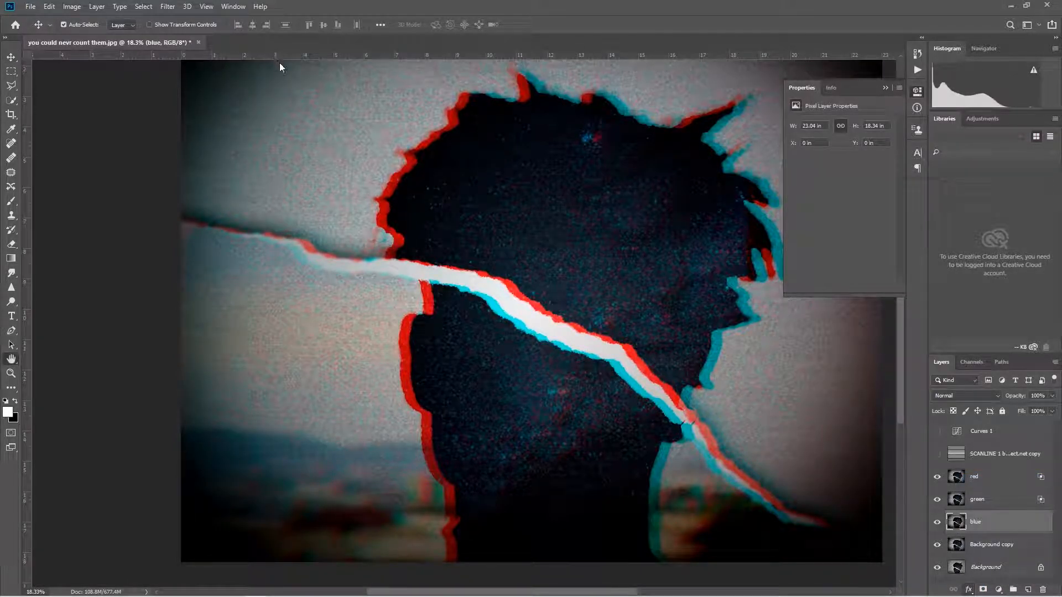
pyautogui.click(826, 327)
pyautogui.click(969, 254)
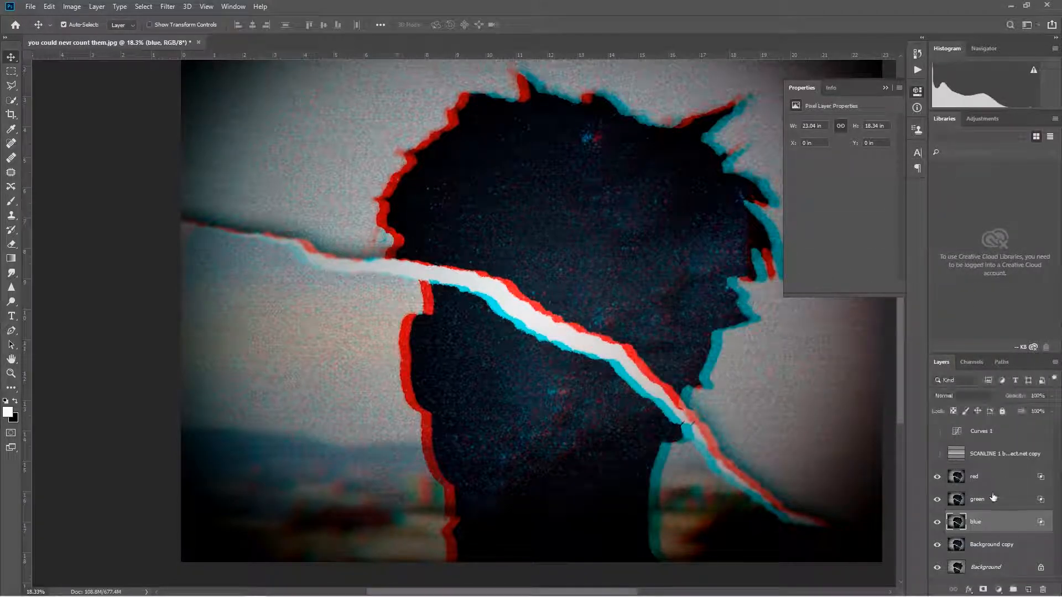
# Hide the green and red layers, shift the blue layer about 0.18 in to the left, and show both layers again
pyautogui.click(937, 500)
pyautogui.click(937, 477)
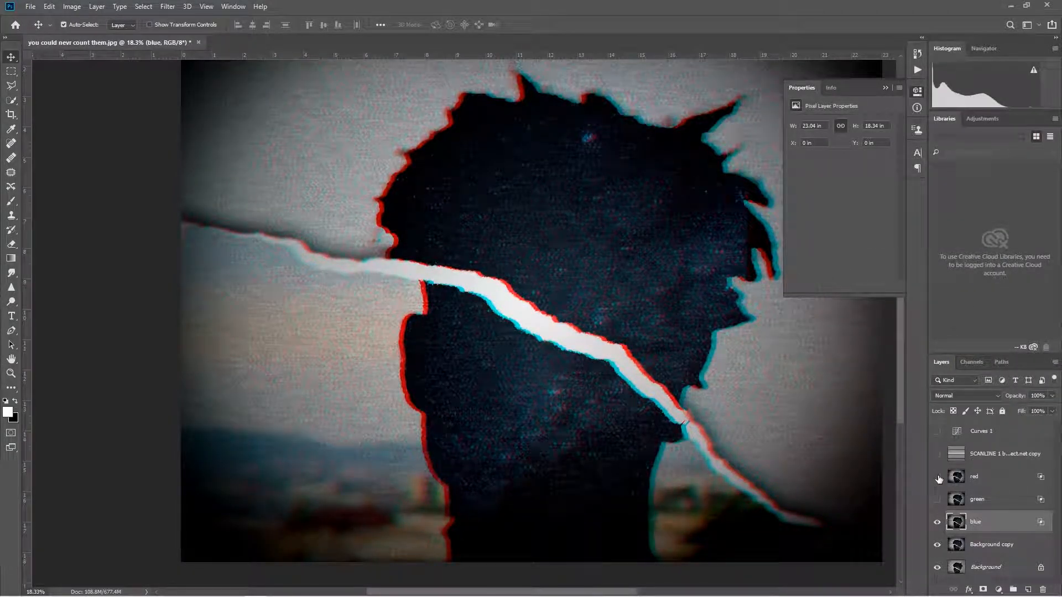
pyautogui.moveTo(718, 367); pyautogui.dragTo(712, 367)
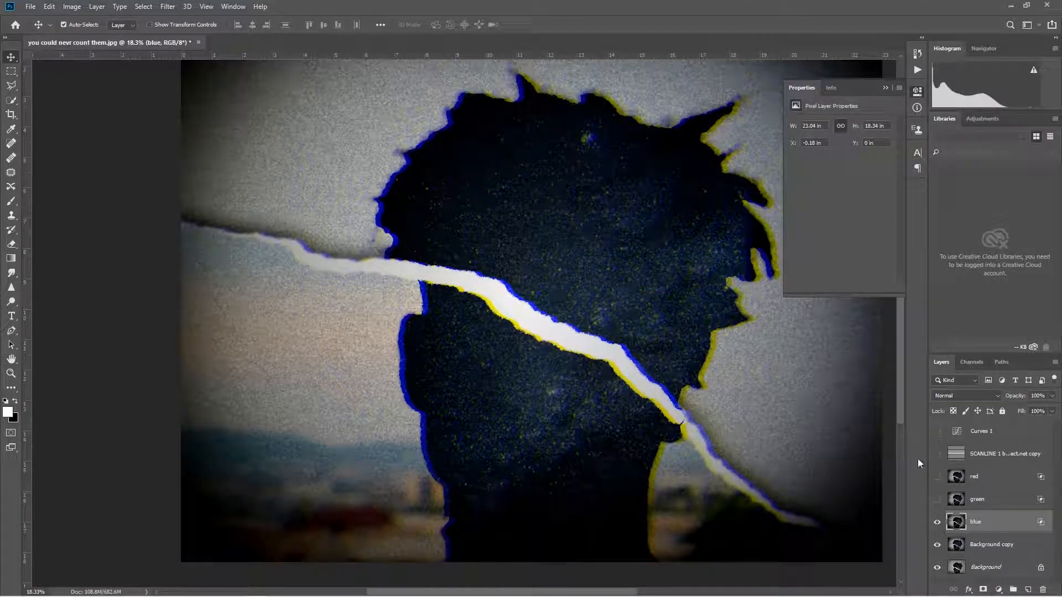
pyautogui.click(938, 477)
pyautogui.click(937, 500)
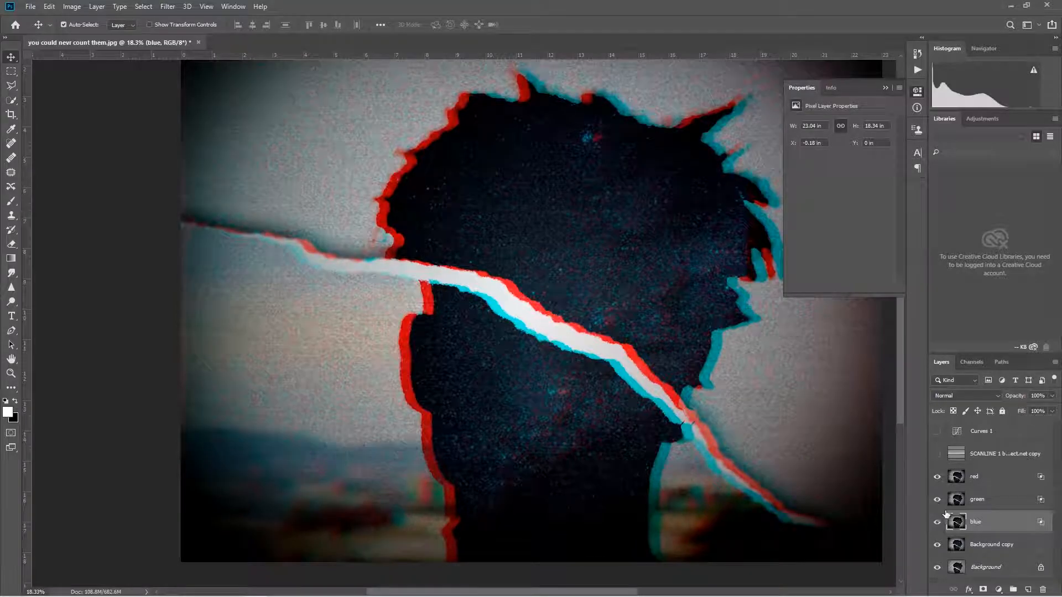
# Group the red, green and blue layers and name the group "image"
pyautogui.keyDown('shift'); pyautogui.click(1010, 505); pyautogui.keyUp('shift')
pyautogui.keyDown('shift'); pyautogui.click(1010, 479); pyautogui.keyUp('shift')
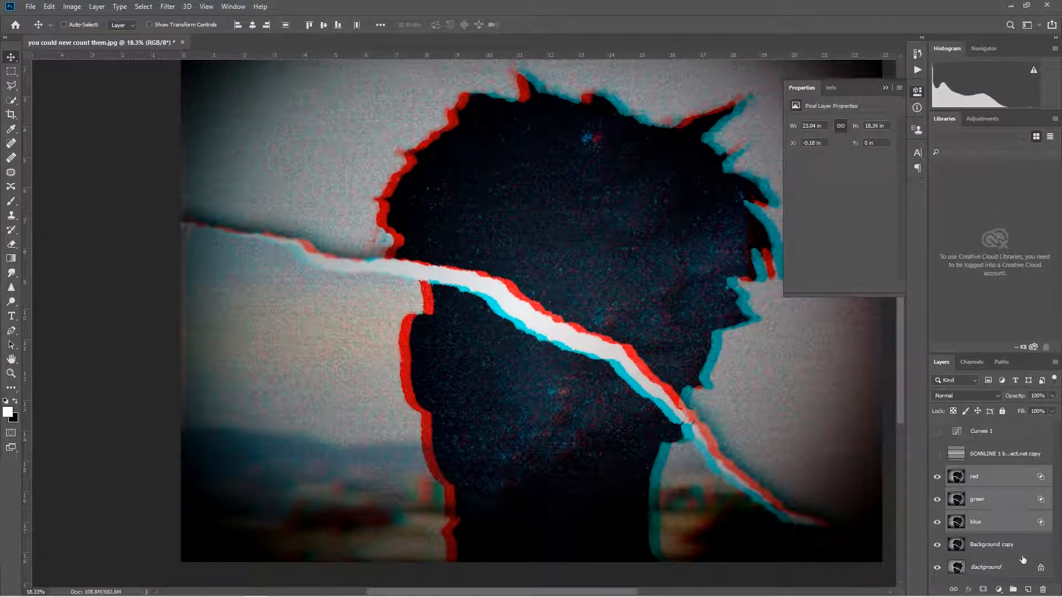
pyautogui.click(1015, 589)
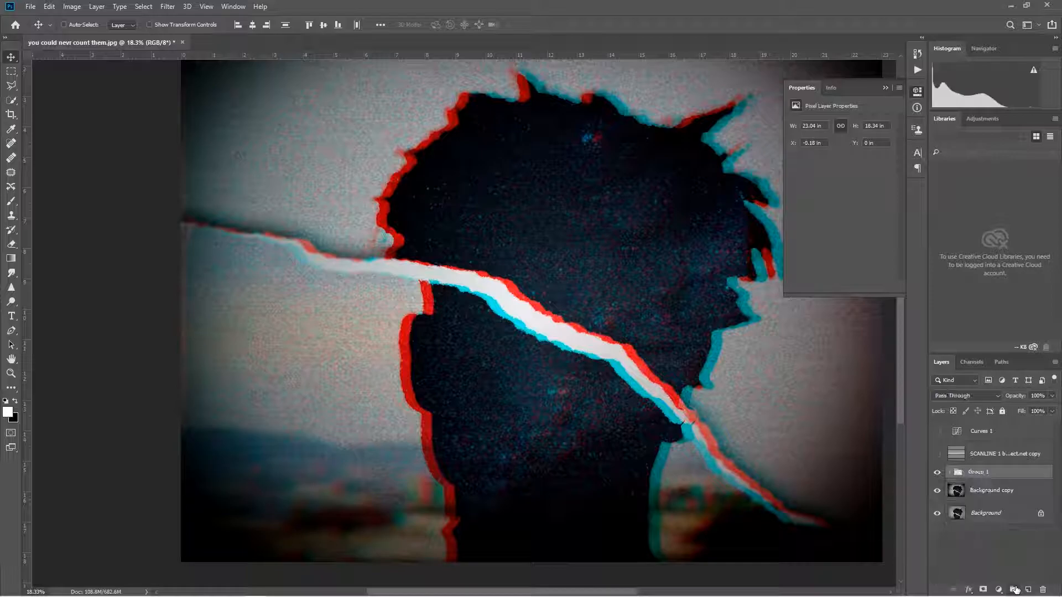
pyautogui.doubleClick(983, 473)
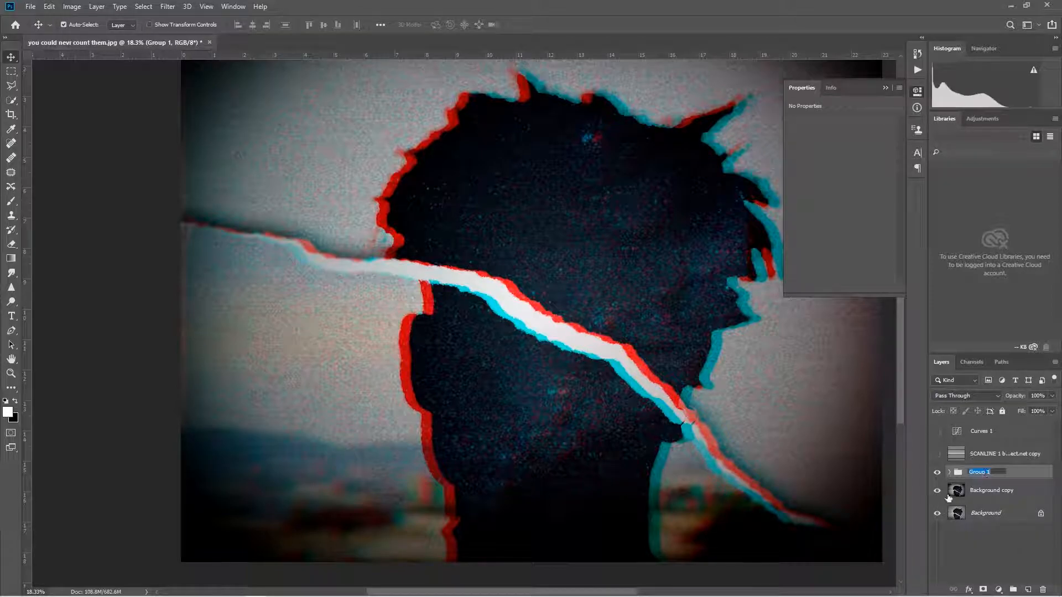
pyautogui.write('image')
pyautogui.press('Return')
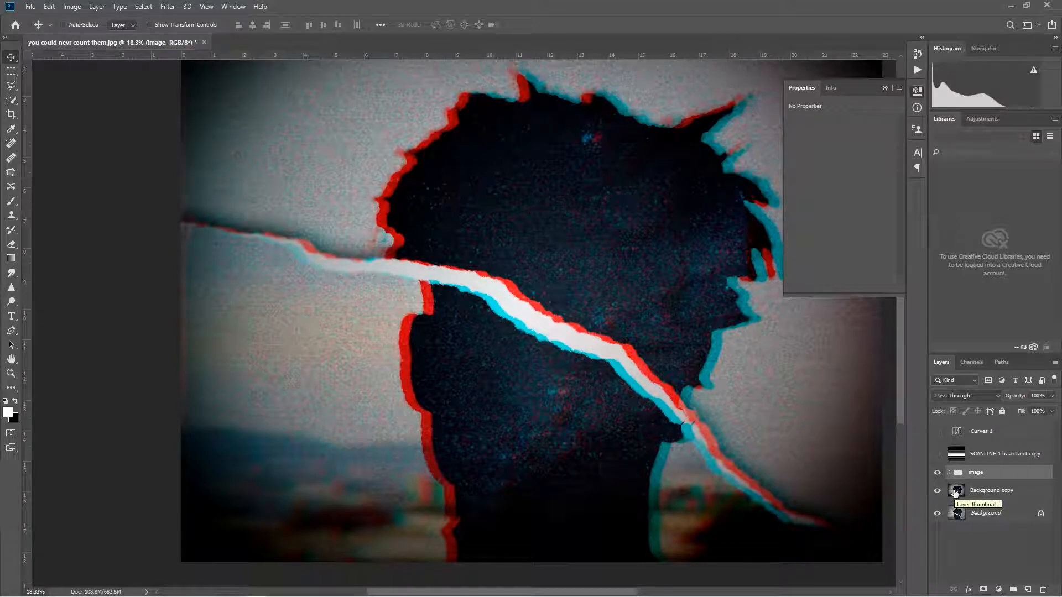
# Merge a duplicate of the image group into a single layer and place Background copy directly beneath it
pyautogui.press('super')
pyautogui.press('super')
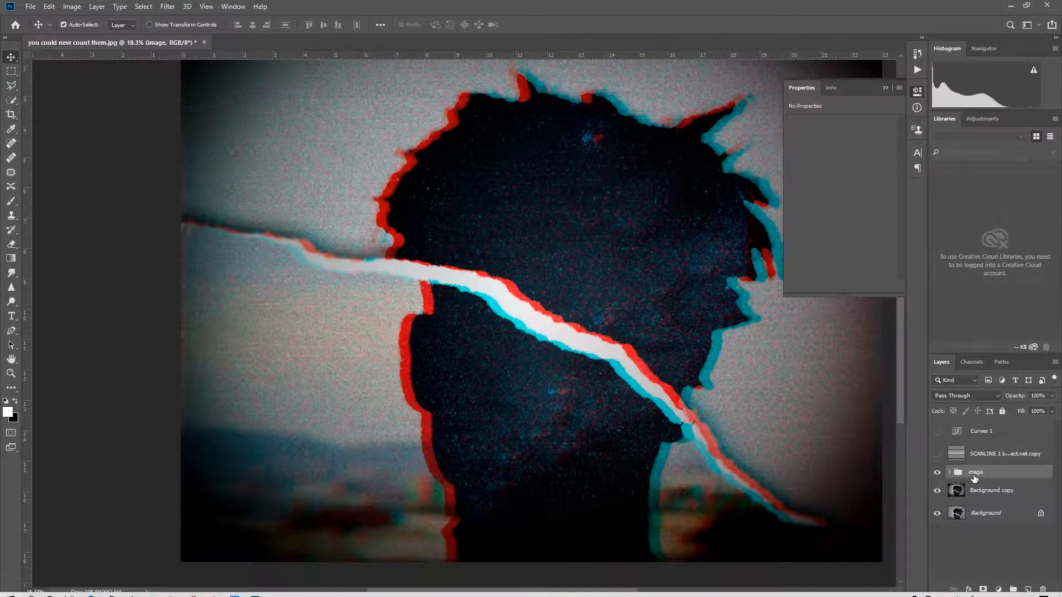
pyautogui.hotkey('ctrl', 'j')
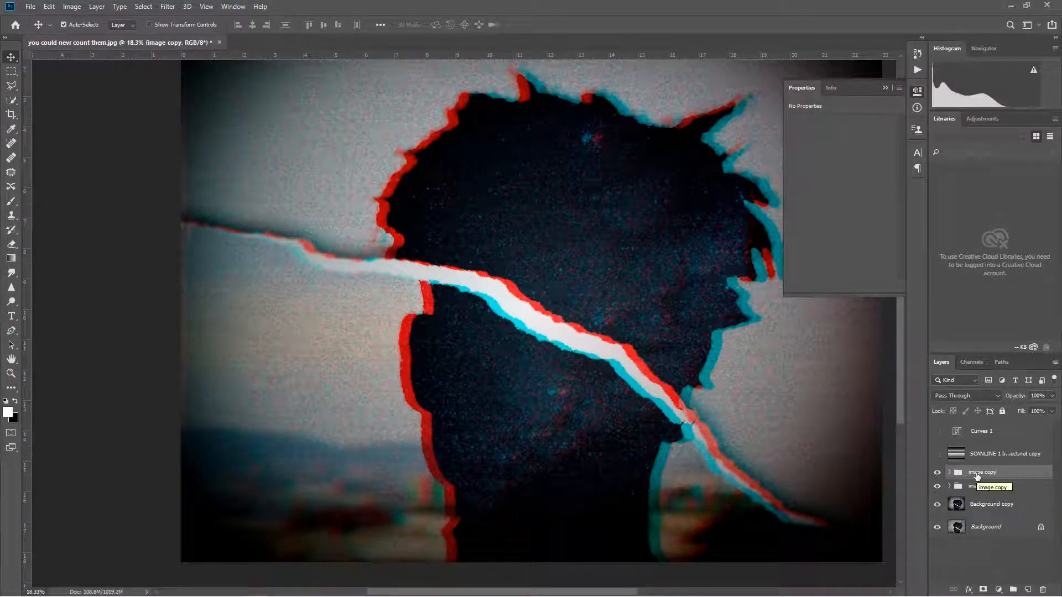
pyautogui.hotkey('ctrl', 'e')
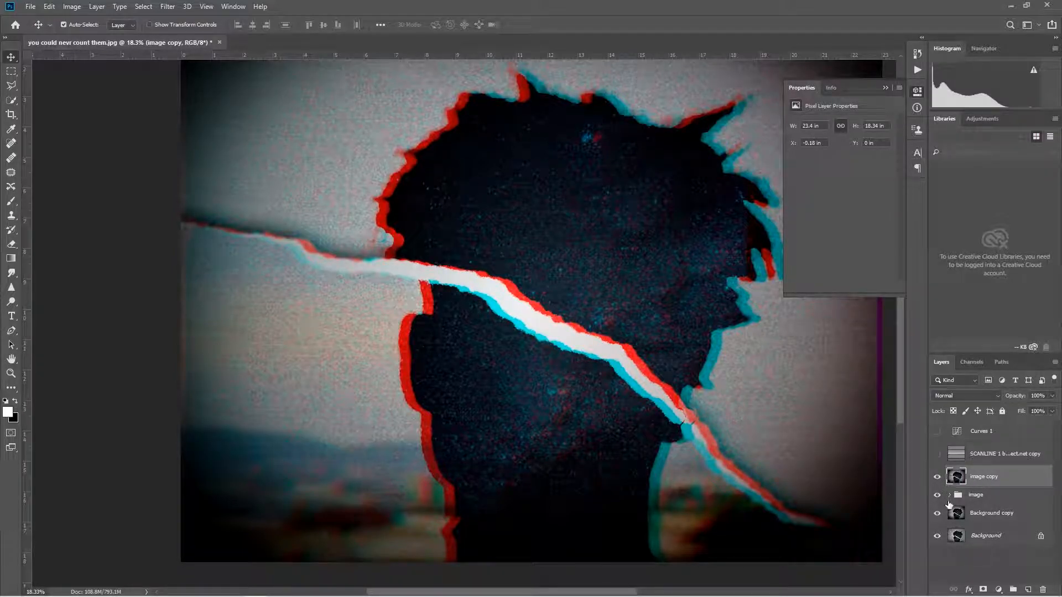
pyautogui.moveTo(978, 517); pyautogui.dragTo(983, 489)
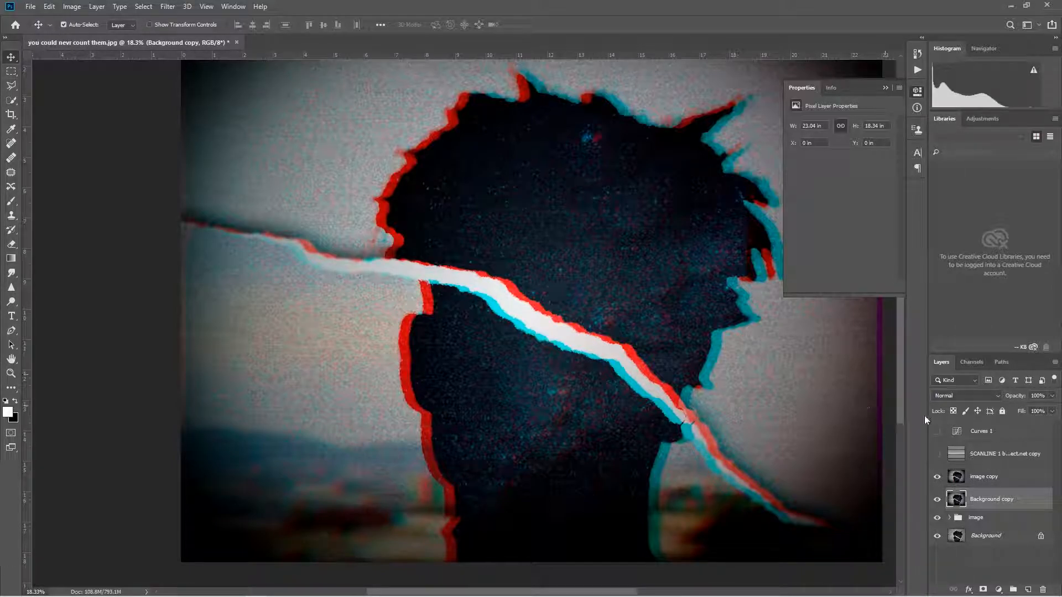
# On the image copy layer, marquee-select horizontal strips across the upper hair and the white tear and displace each to the left
pyautogui.click(985, 475)
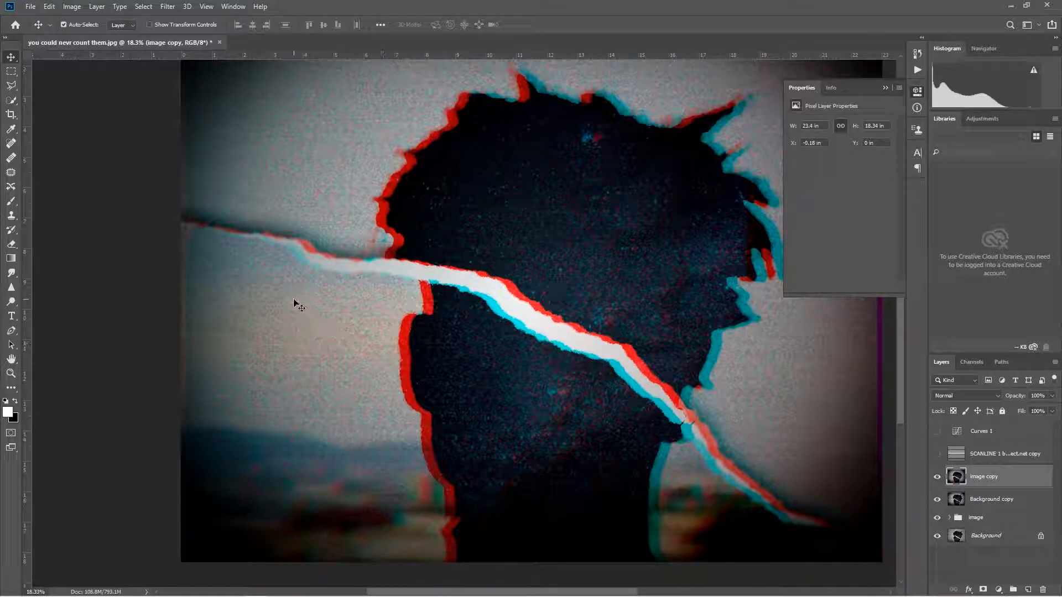
pyautogui.click(11, 71)
pyautogui.moveTo(285, 124); pyautogui.dragTo(743, 161)
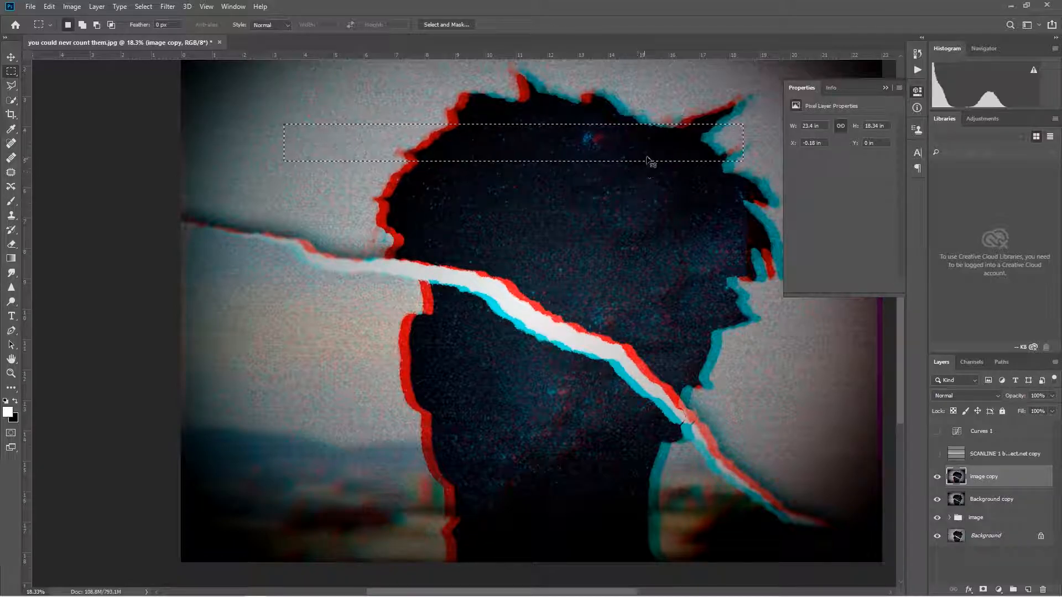
pyautogui.moveTo(649, 157); pyautogui.dragTo(620, 162)
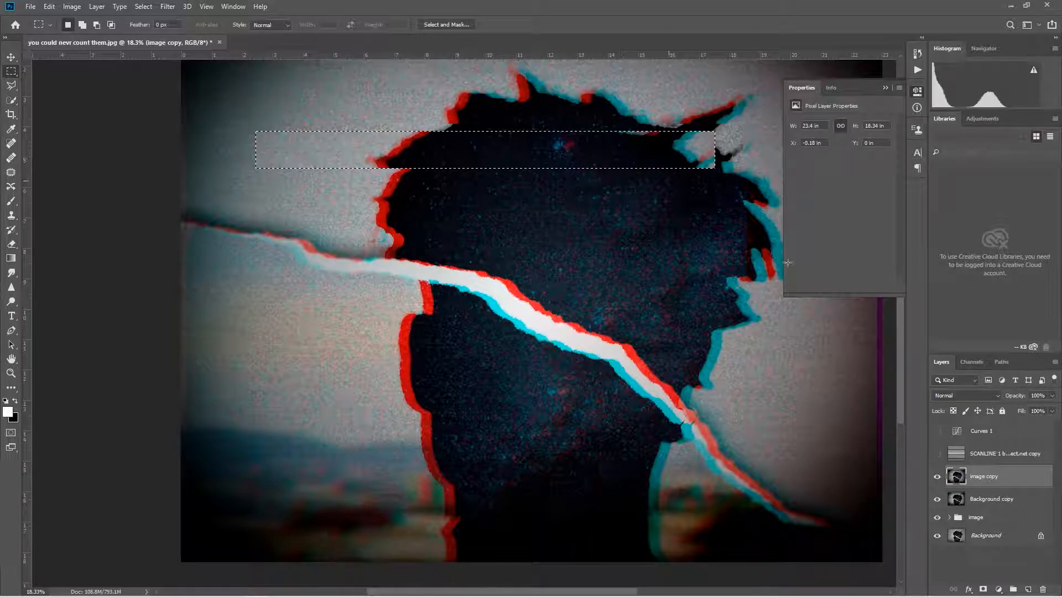
pyautogui.click(372, 224)
pyautogui.moveTo(428, 264); pyautogui.dragTo(619, 315)
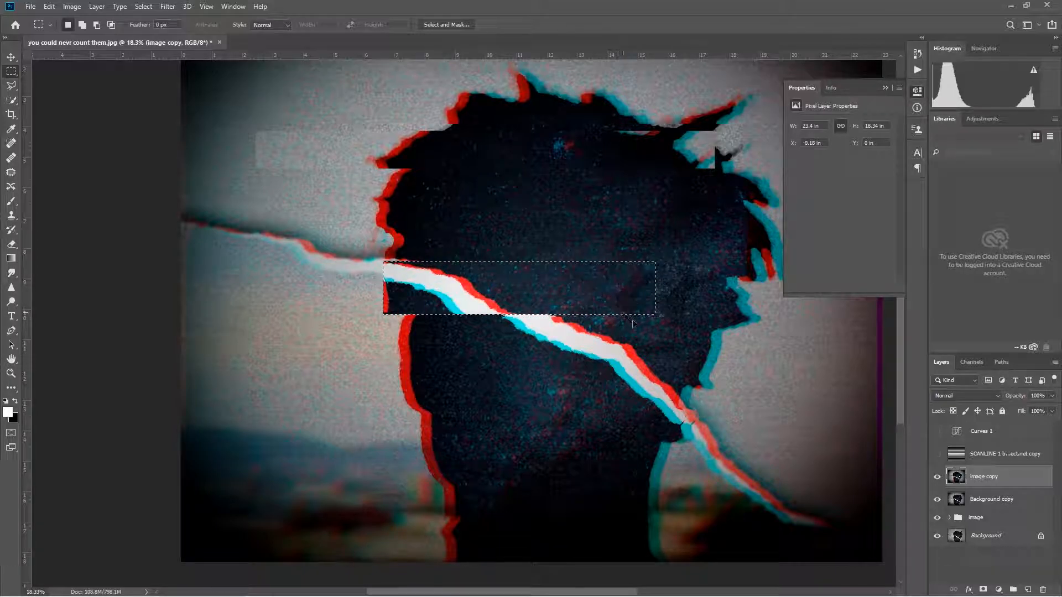
# Displace strips on the silhouette's left edge further left and strips on its right edge to the right for a jagged glitch outline
pyautogui.moveTo(382, 381)
pyautogui.mouseDown()
pyautogui.moveTo(540, 427)
pyautogui.moveTo(477, 419)
pyautogui.mouseUp()
pyautogui.moveTo(606, 393)
pyautogui.mouseDown()
pyautogui.moveTo(610, 435)
pyautogui.moveTo(606, 396)
pyautogui.moveTo(742, 338)
pyautogui.mouseUp()
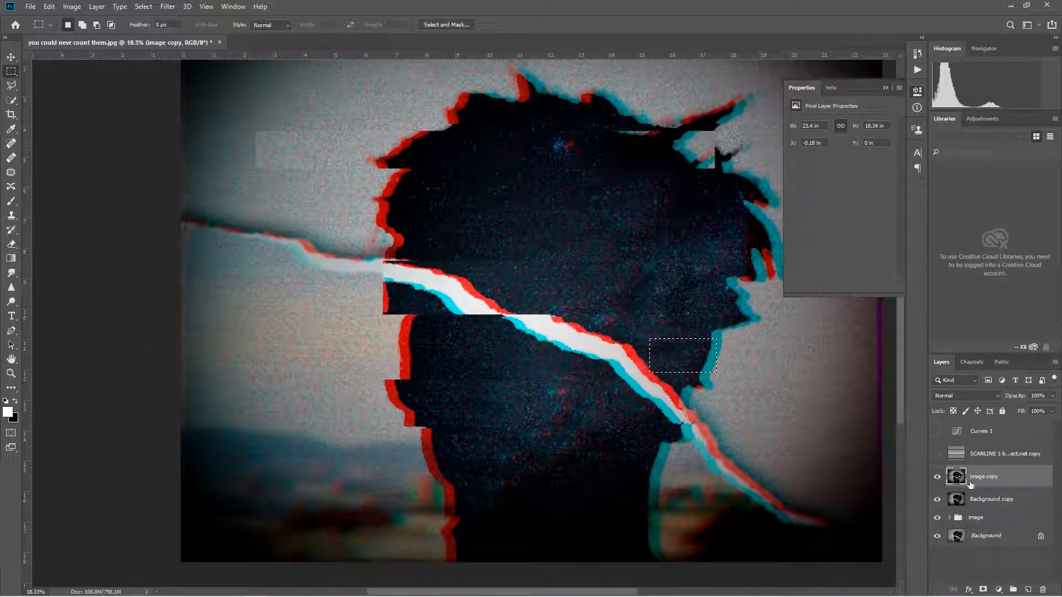
pyautogui.click(938, 455)
pyautogui.click(937, 455)
pyautogui.moveTo(682, 357); pyautogui.dragTo(700, 361)
pyautogui.moveTo(371, 192)
pyautogui.mouseDown()
pyautogui.moveTo(713, 228)
pyautogui.moveTo(722, 231)
pyautogui.moveTo(671, 225)
pyautogui.moveTo(805, 304)
pyautogui.moveTo(844, 305)
pyautogui.mouseUp()
pyautogui.moveTo(721, 294); pyautogui.dragTo(733, 294)
# Displace more strips along both sides of the neck, moving the lower right one about 0.49 in to the right, and show the scanlines again
pyautogui.moveTo(427, 450)
pyautogui.mouseDown()
pyautogui.moveTo(617, 475)
pyautogui.moveTo(227, 494)
pyautogui.mouseUp()
pyautogui.moveTo(310, 448); pyautogui.dragTo(470, 489)
pyautogui.moveTo(372, 470); pyautogui.dragTo(376, 464)
pyautogui.moveTo(566, 458)
pyautogui.mouseDown()
pyautogui.moveTo(696, 499)
pyautogui.moveTo(703, 491)
pyautogui.moveTo(690, 479)
pyautogui.mouseUp()
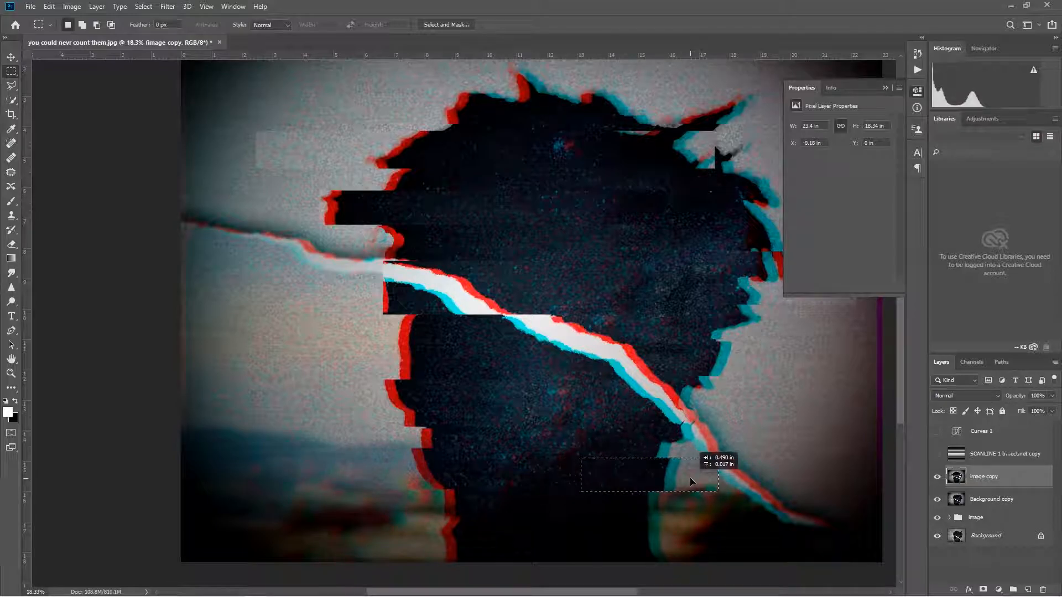
pyautogui.moveTo(474, 369); pyautogui.dragTo(477, 370)
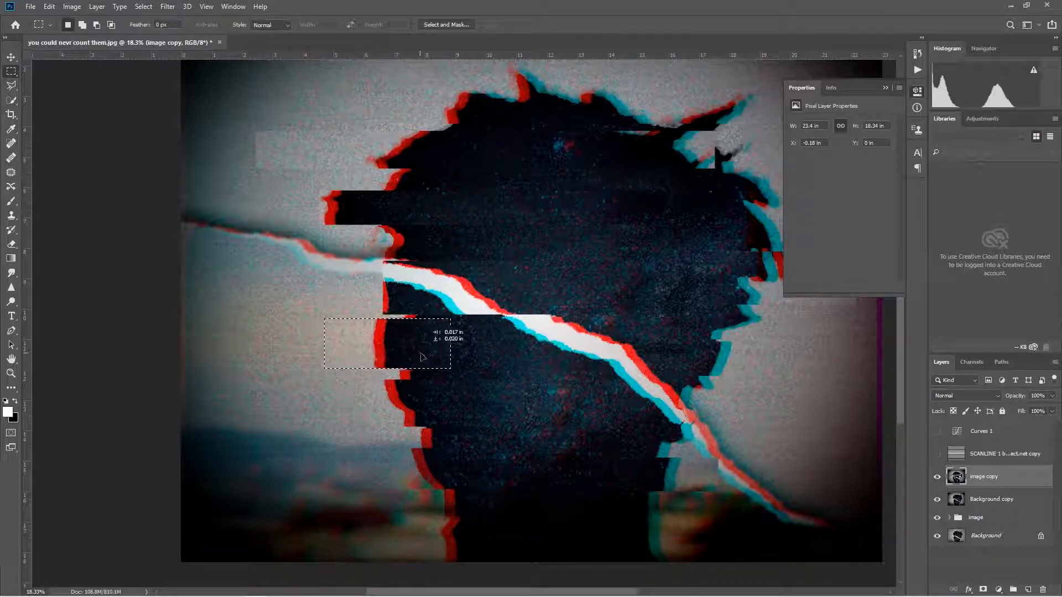
pyautogui.click(939, 456)
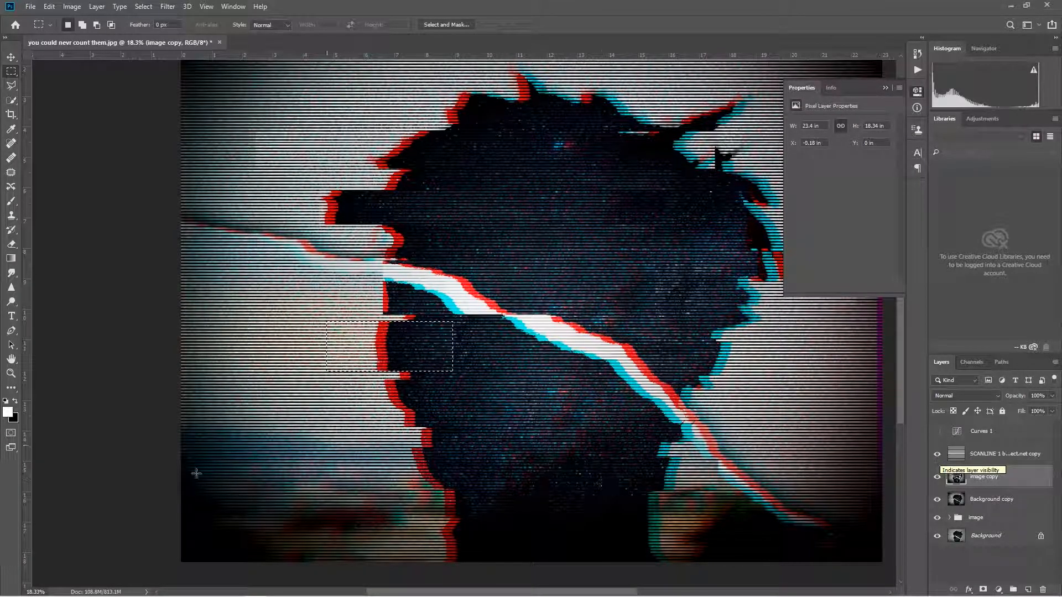
pyautogui.moveTo(135, 579)
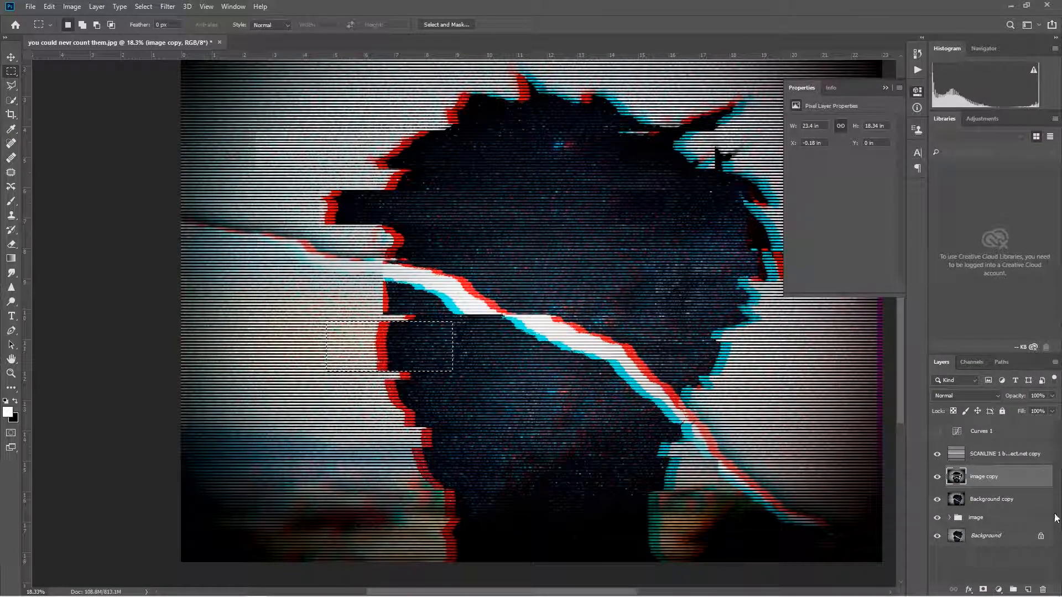
pyautogui.click(1030, 454)
pyautogui.click(31, 6)
pyautogui.click(30, 6)
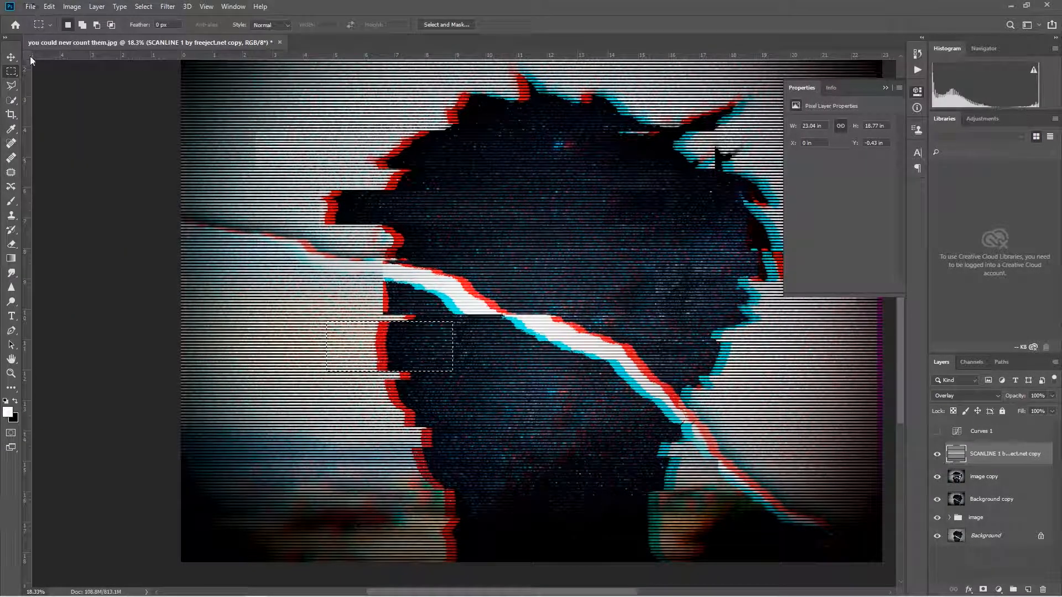
pyautogui.click(31, 6)
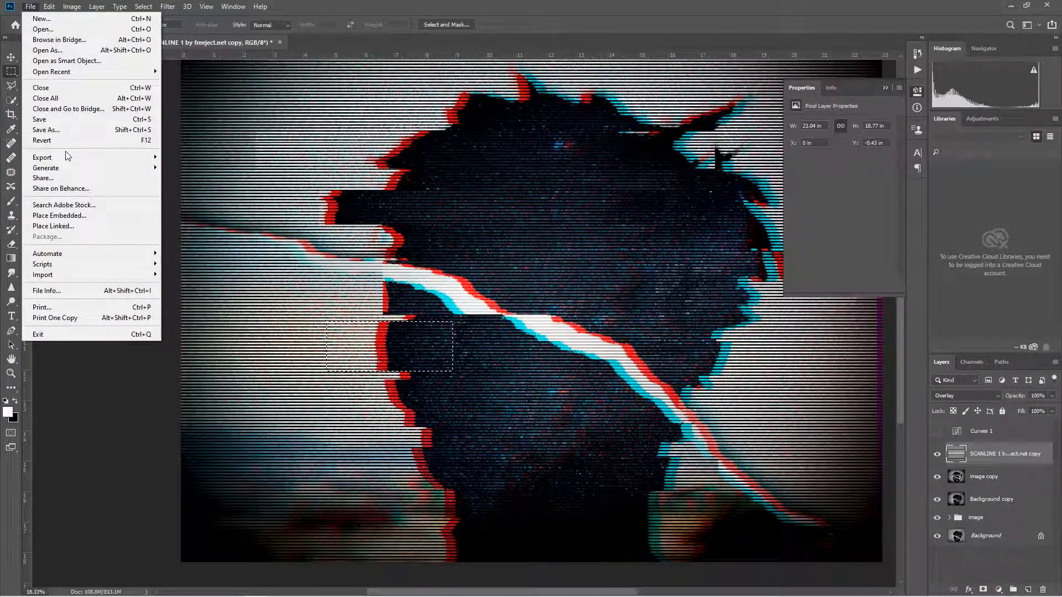
pyautogui.click(153, 123)
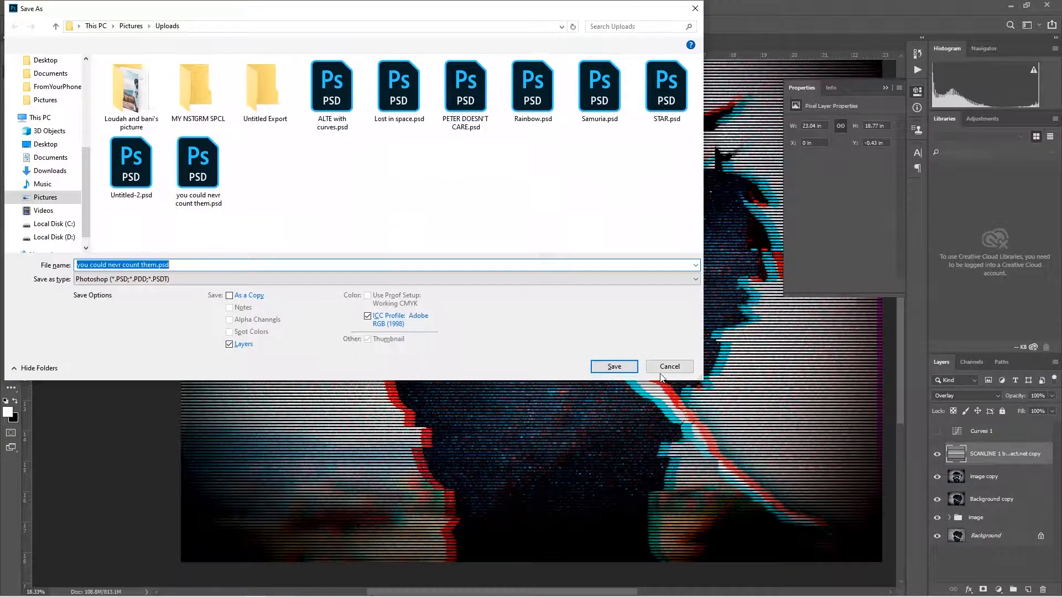
pyautogui.click(666, 364)
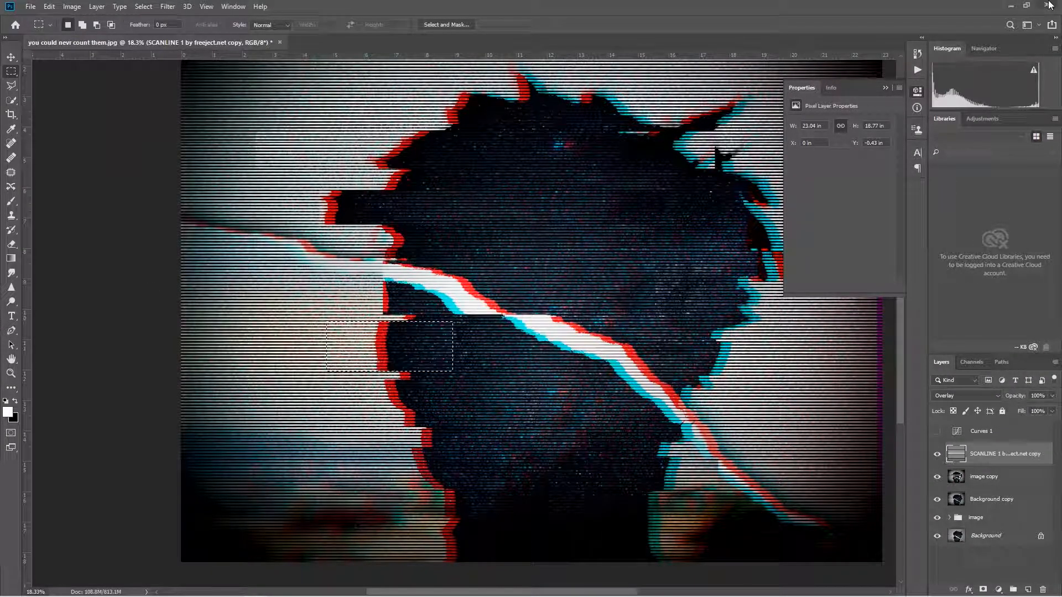
pyautogui.click(1012, 5)
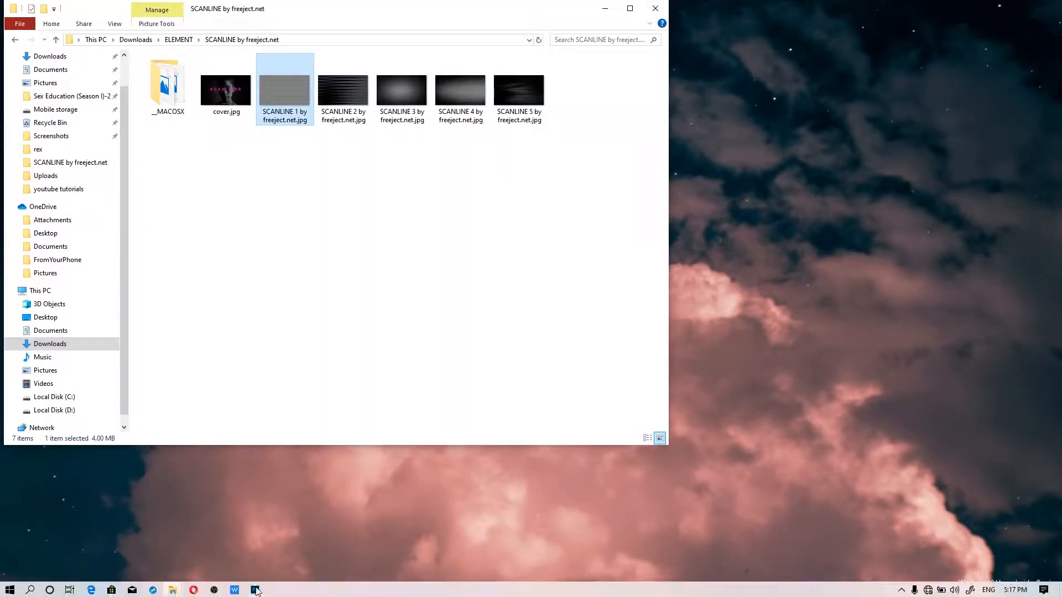
pyautogui.click(257, 590)
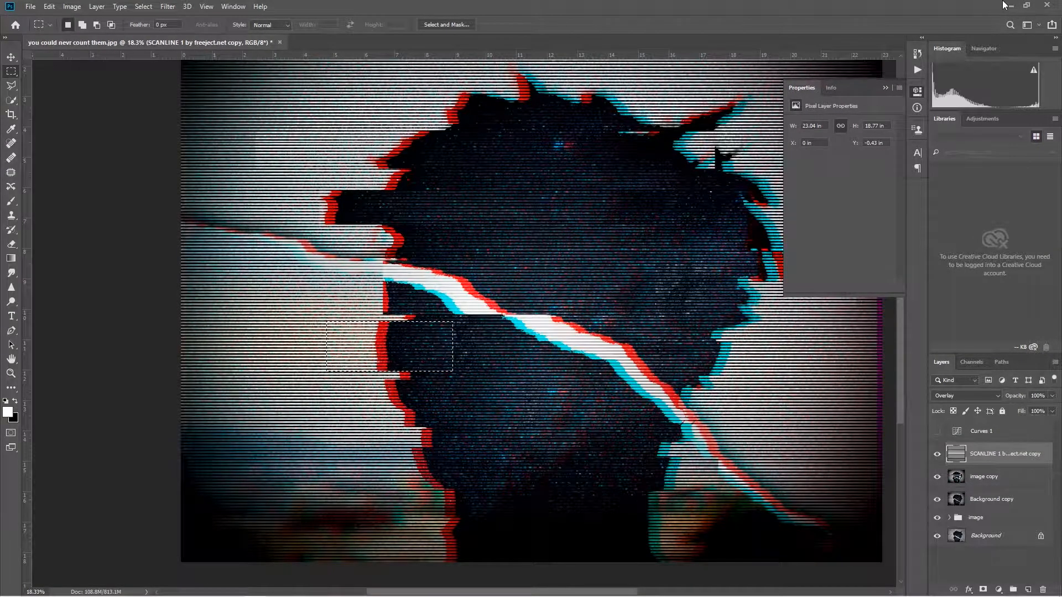
pyautogui.click(1006, 5)
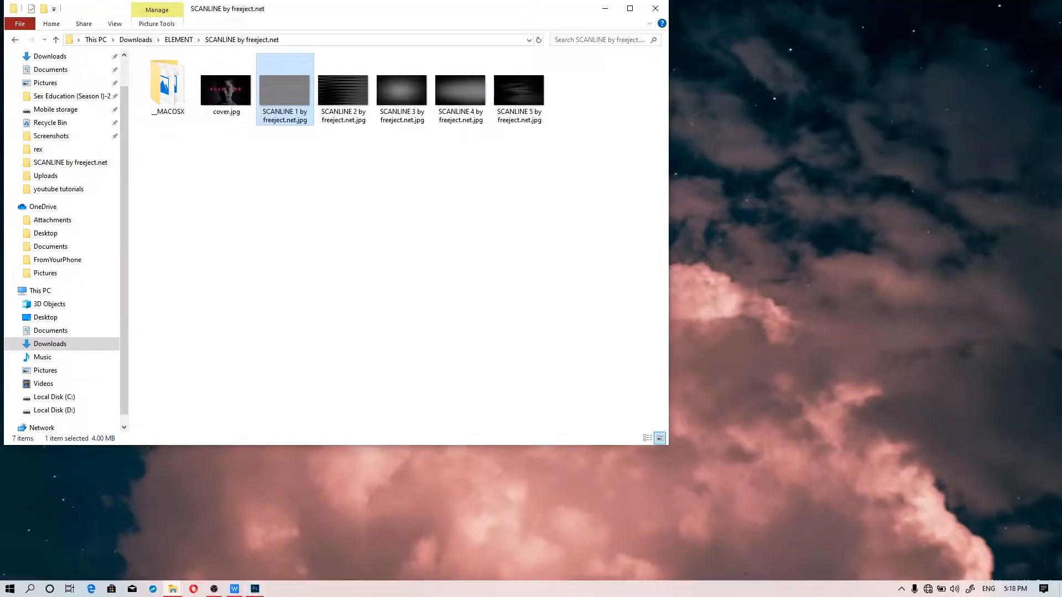
pyautogui.click(214, 589)
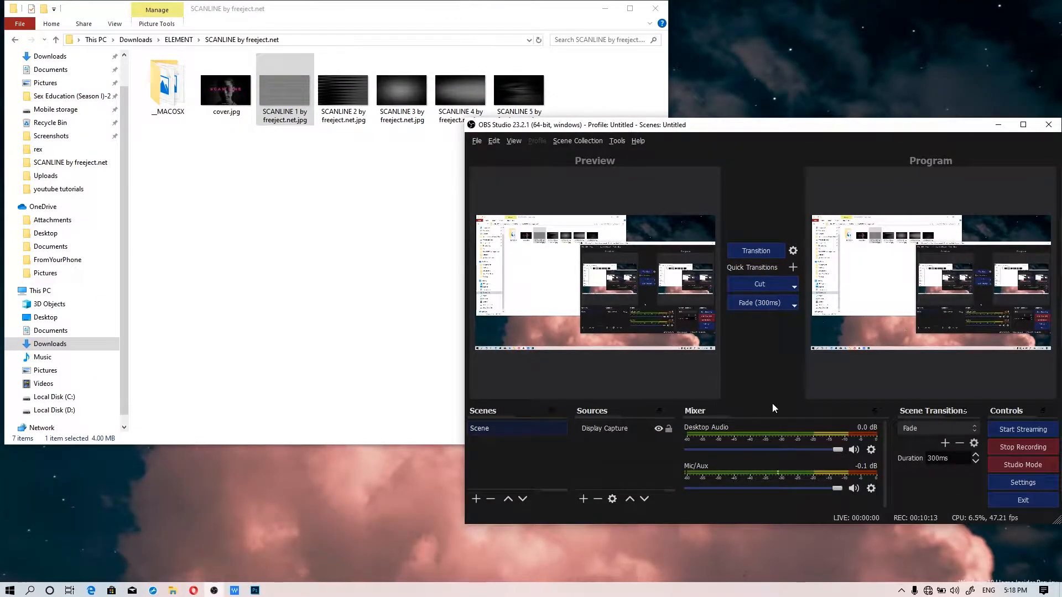